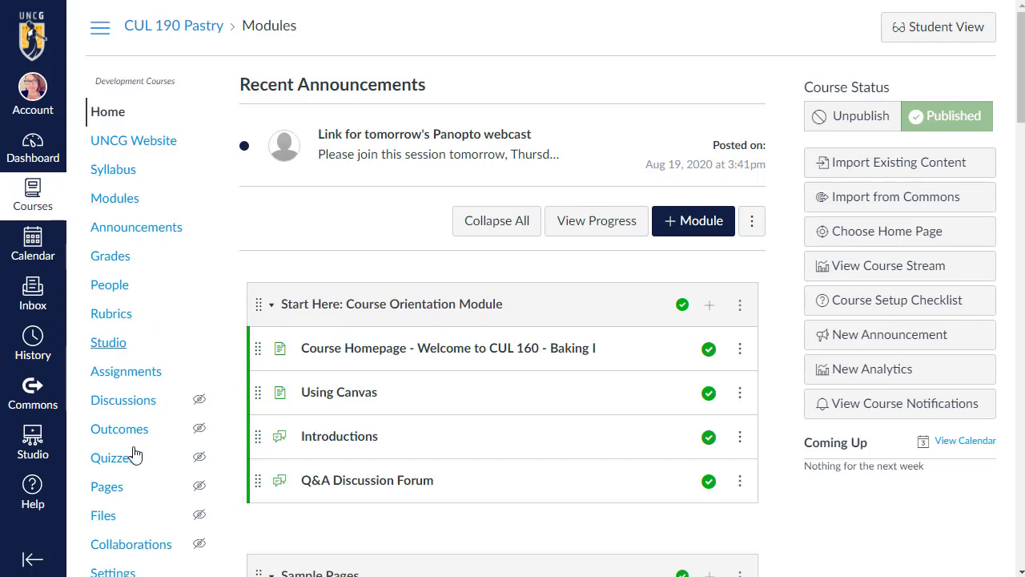
Enable the hidden Attendance item in CUL 190 Pastry's course navigation and save it
{"action": "scroll", "coordinate": [140, 485], "scroll_direction": "down", "scroll_amount": 3}
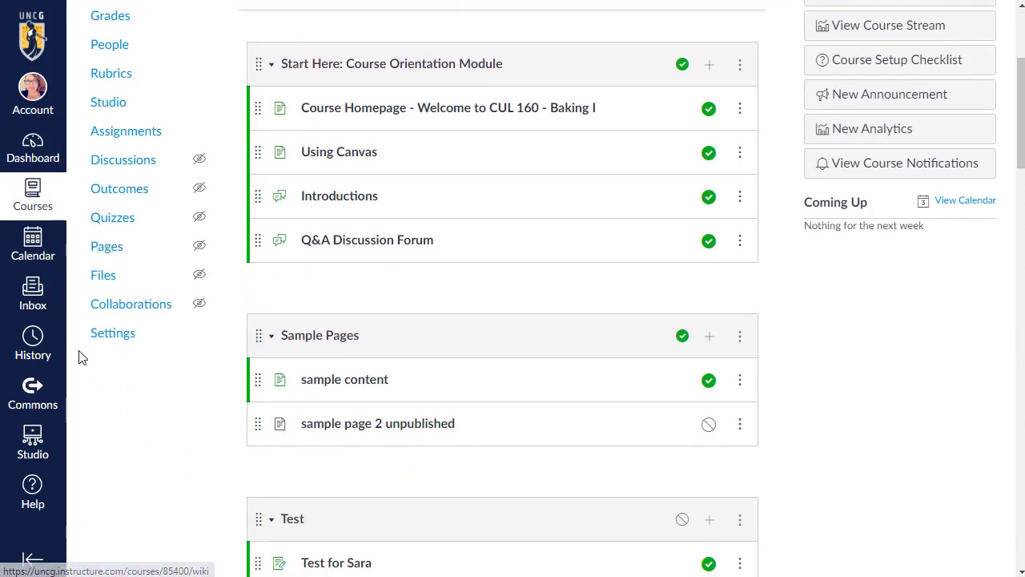
{"action": "left_click", "coordinate": [112, 335]}
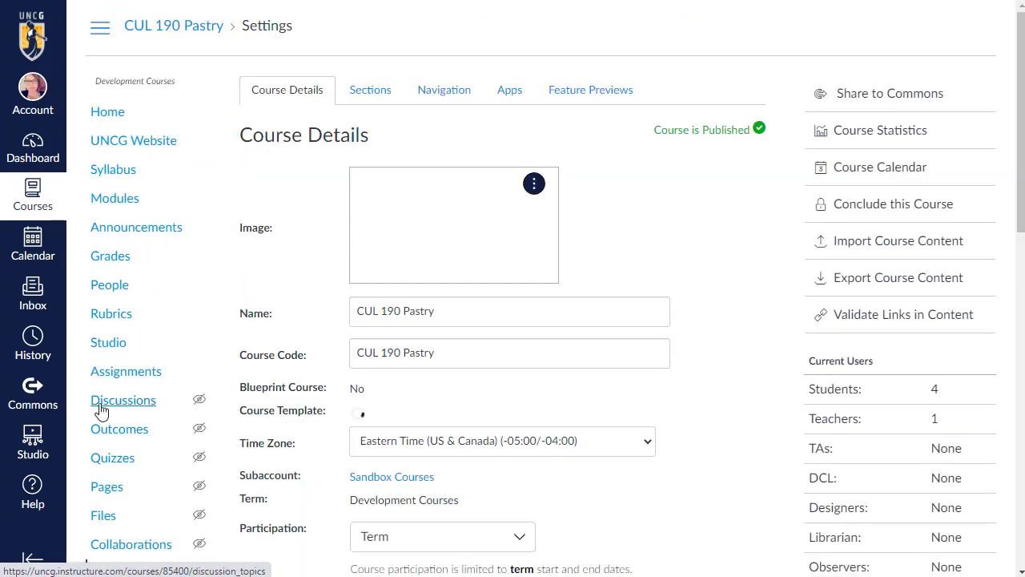
{"action": "left_click", "coordinate": [455, 94]}
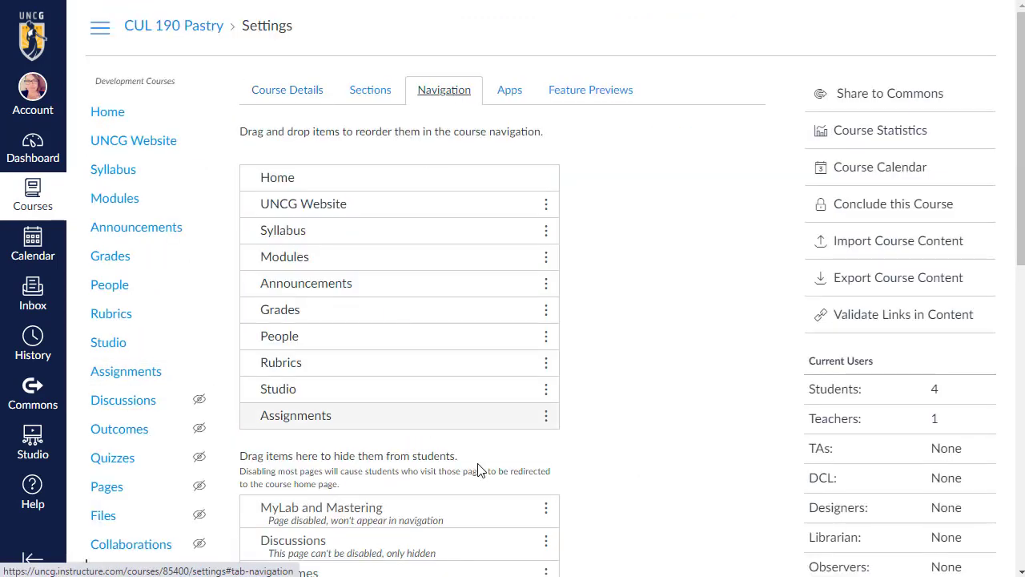
{"action": "scroll", "coordinate": [561, 451], "scroll_direction": "down", "scroll_amount": 1}
{"action": "scroll", "coordinate": [559, 447], "scroll_direction": "down", "scroll_amount": 2}
{"action": "scroll", "coordinate": [404, 489], "scroll_direction": "down", "scroll_amount": 1}
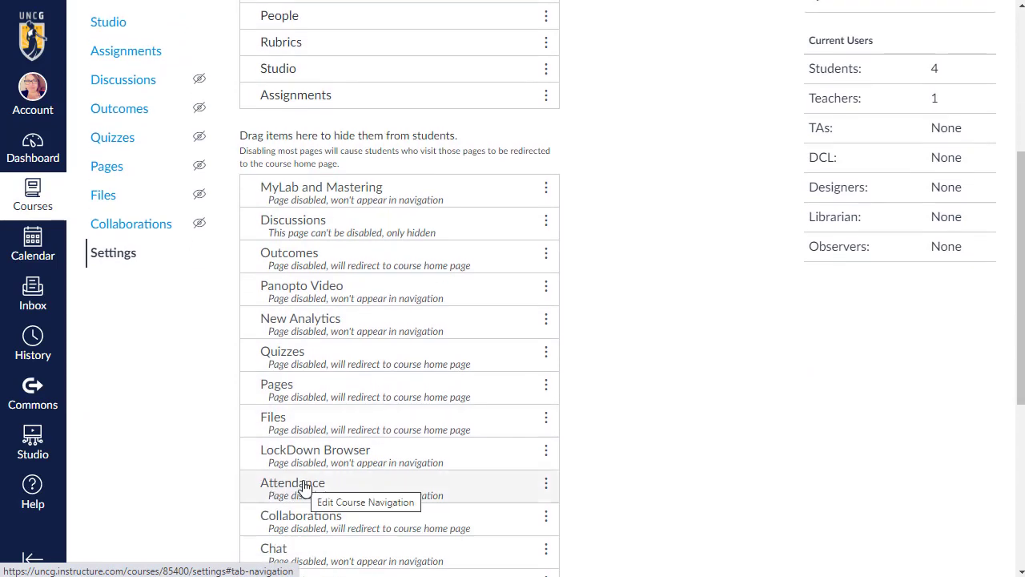
{"action": "mouse_move", "coordinate": [305, 487]}
{"action": "left_mouse_down"}
{"action": "mouse_move", "coordinate": [350, 70]}
{"action": "mouse_move", "coordinate": [348, 336]}
{"action": "left_mouse_up"}
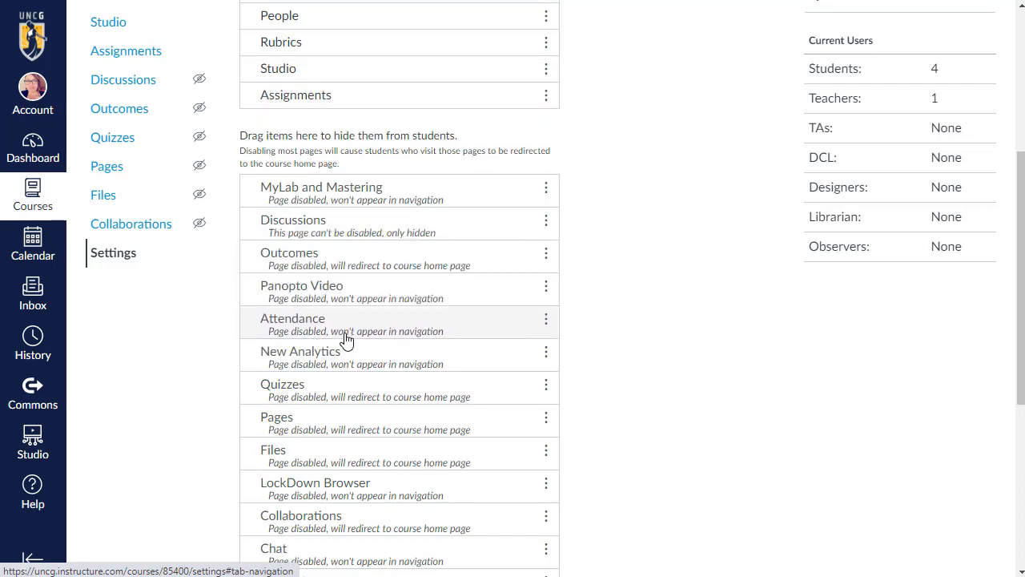
{"action": "left_click", "coordinate": [545, 320]}
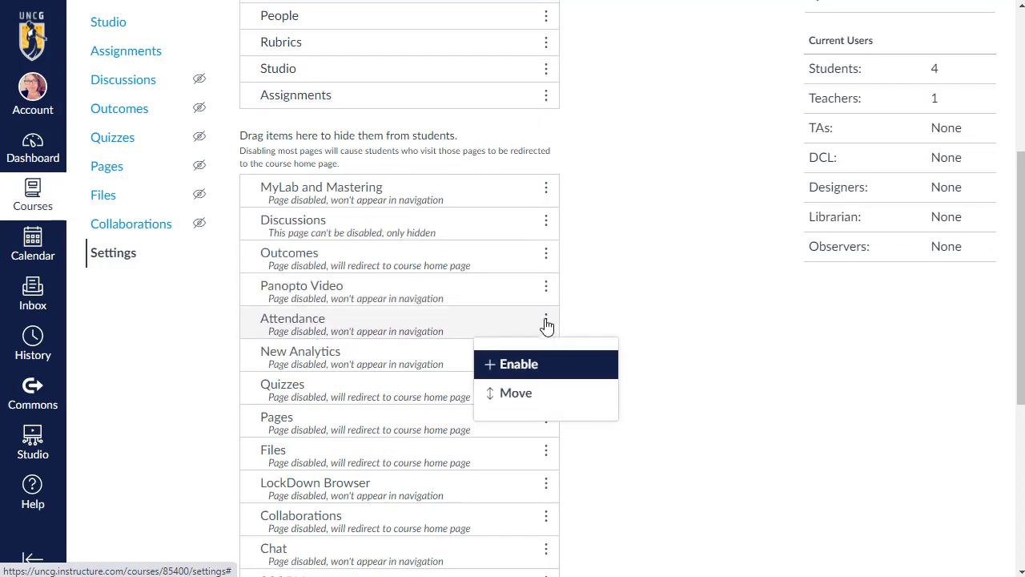
{"action": "left_click", "coordinate": [494, 366]}
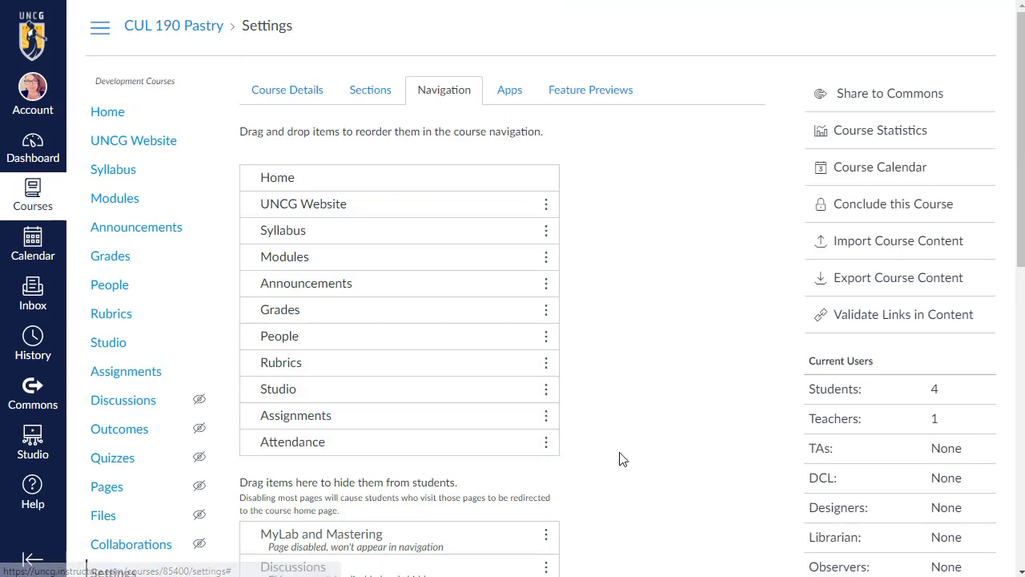
{"action": "scroll", "coordinate": [621, 458], "scroll_direction": "down", "scroll_amount": 5}
{"action": "scroll", "coordinate": [620, 458], "scroll_direction": "down", "scroll_amount": 3}
{"action": "left_click", "coordinate": [269, 539]}
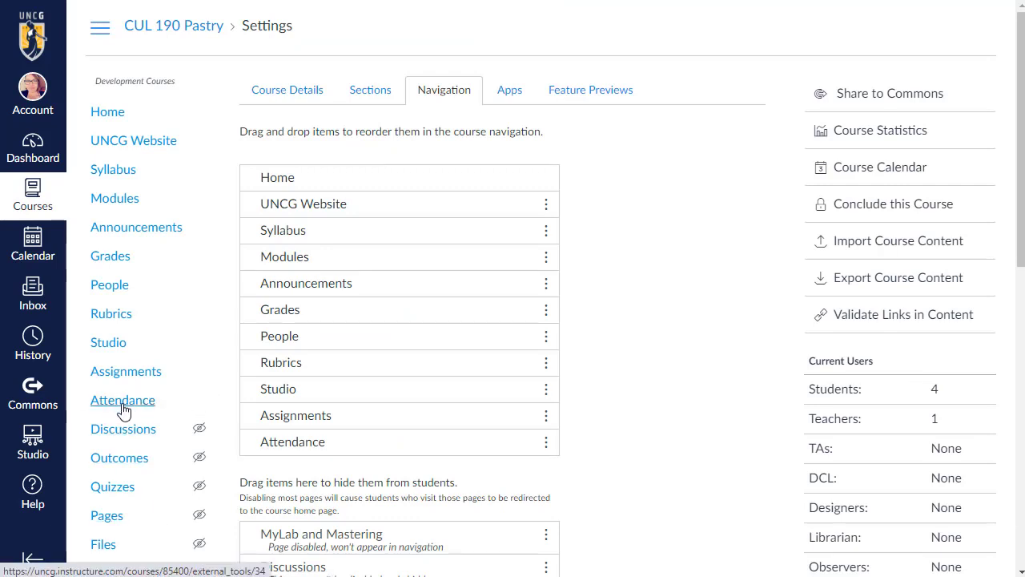
Open Attendance in CLASS view and seat the four students in two rows of two
{"action": "left_click", "coordinate": [124, 408]}
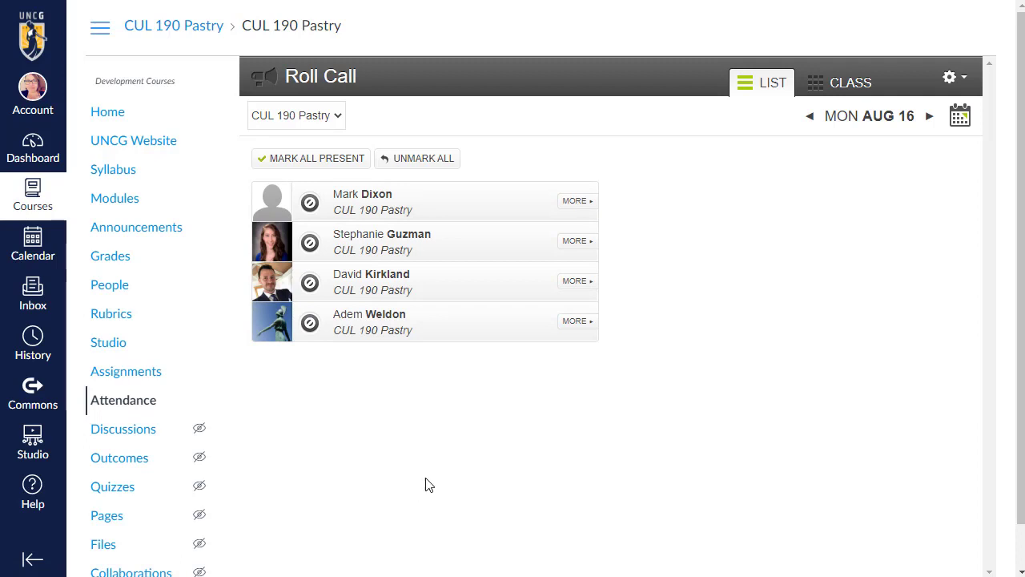
{"action": "left_click", "coordinate": [836, 91]}
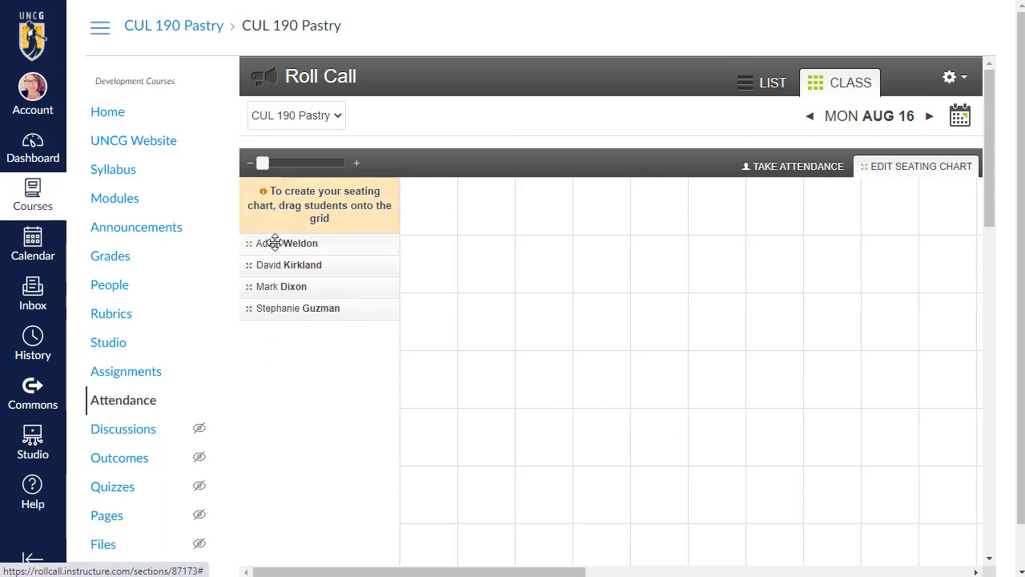
{"action": "left_click_drag", "start_coordinate": [274, 243], "coordinate": [503, 204]}
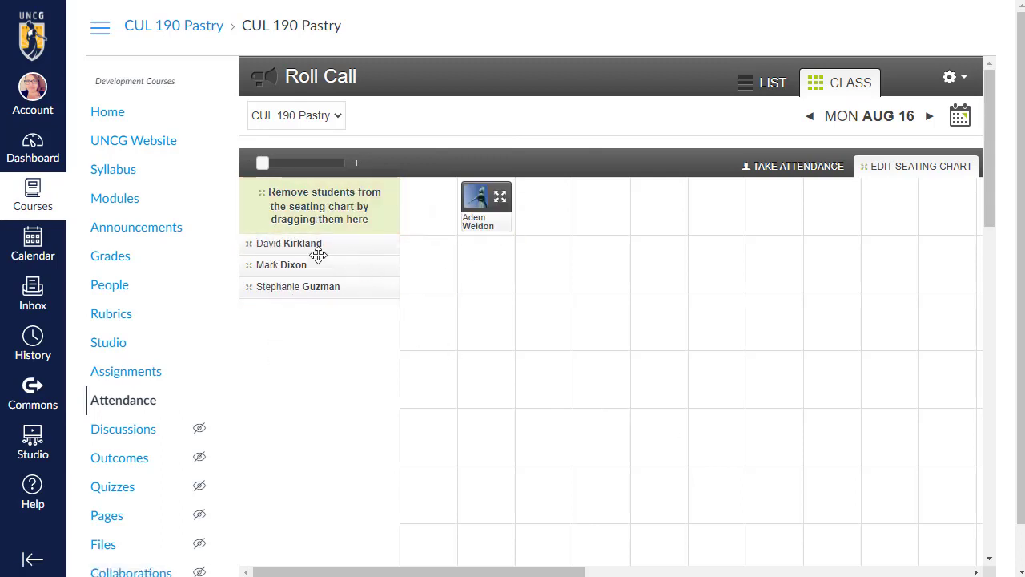
{"action": "mouse_move", "coordinate": [297, 242]}
{"action": "left_mouse_down"}
{"action": "mouse_move", "coordinate": [429, 260]}
{"action": "mouse_move", "coordinate": [601, 210]}
{"action": "left_mouse_up"}
{"action": "mouse_move", "coordinate": [293, 266]}
{"action": "left_mouse_down"}
{"action": "mouse_move", "coordinate": [453, 337]}
{"action": "mouse_move", "coordinate": [486, 320]}
{"action": "left_mouse_up"}
{"action": "mouse_move", "coordinate": [295, 246]}
{"action": "left_mouse_down"}
{"action": "mouse_move", "coordinate": [508, 350]}
{"action": "mouse_move", "coordinate": [610, 317]}
{"action": "left_mouse_up"}
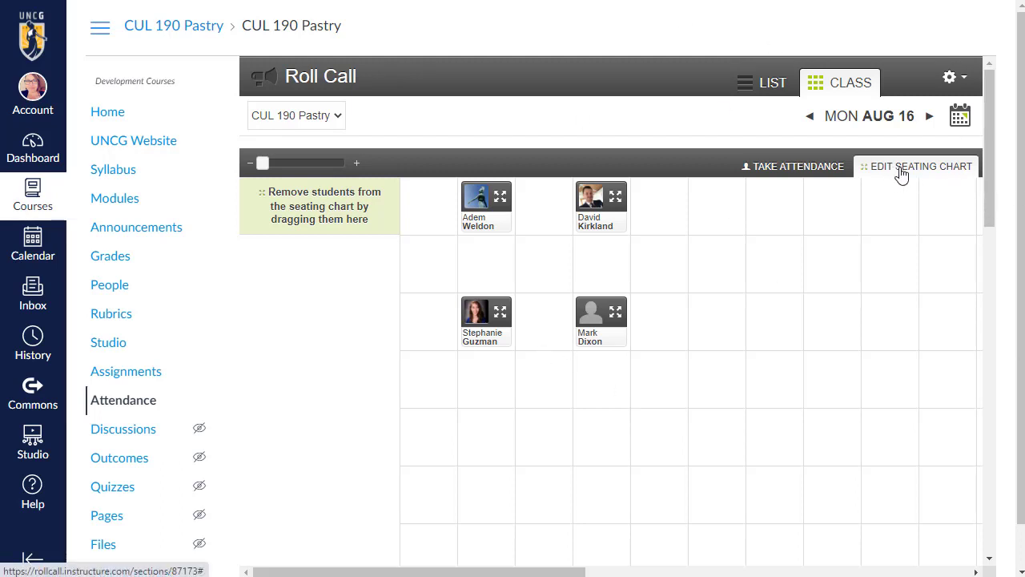
Put the seating chart into Take Attendance mode for Mon Aug 16
{"action": "left_click", "coordinate": [757, 173]}
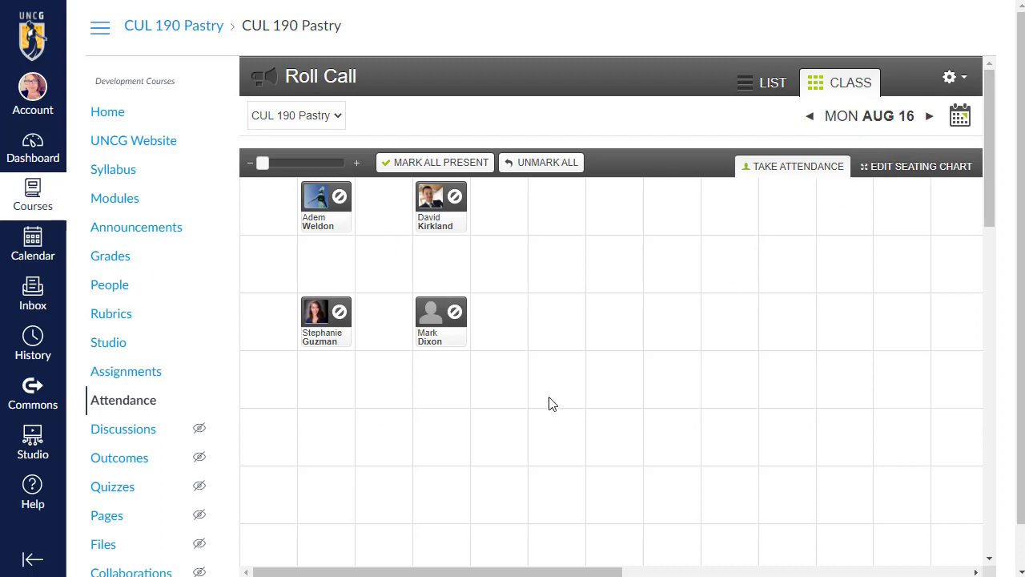
Mark everyone present, then cycle the bottom-right student through absent and late to unmarked
{"action": "left_click", "coordinate": [395, 168]}
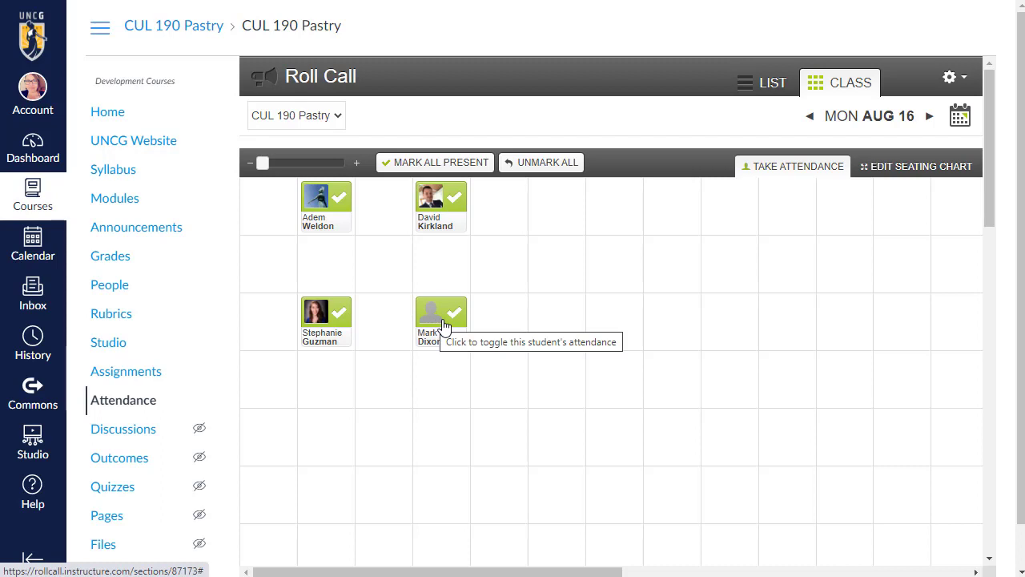
{"action": "left_click", "coordinate": [445, 319]}
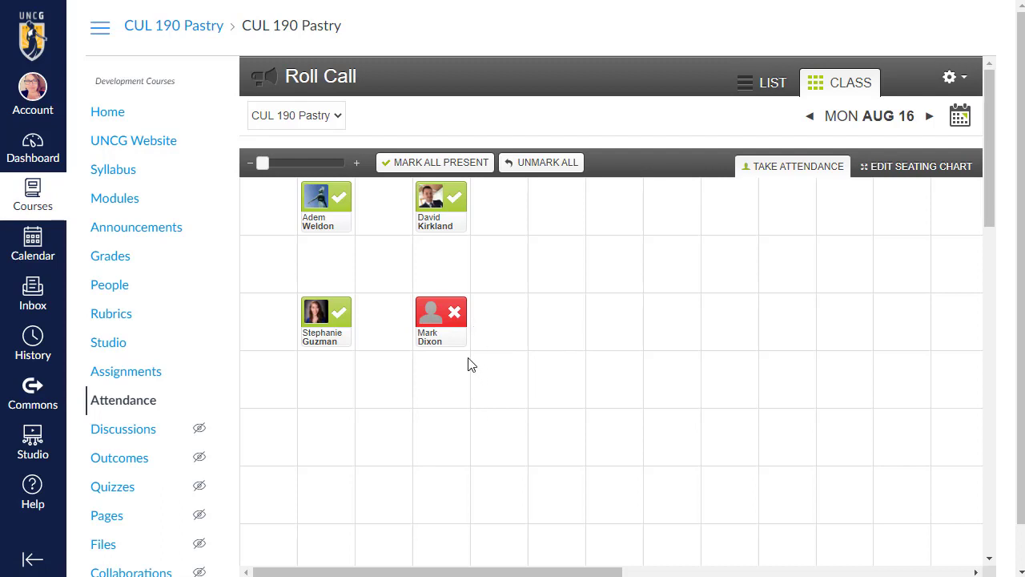
{"action": "left_click", "coordinate": [453, 314]}
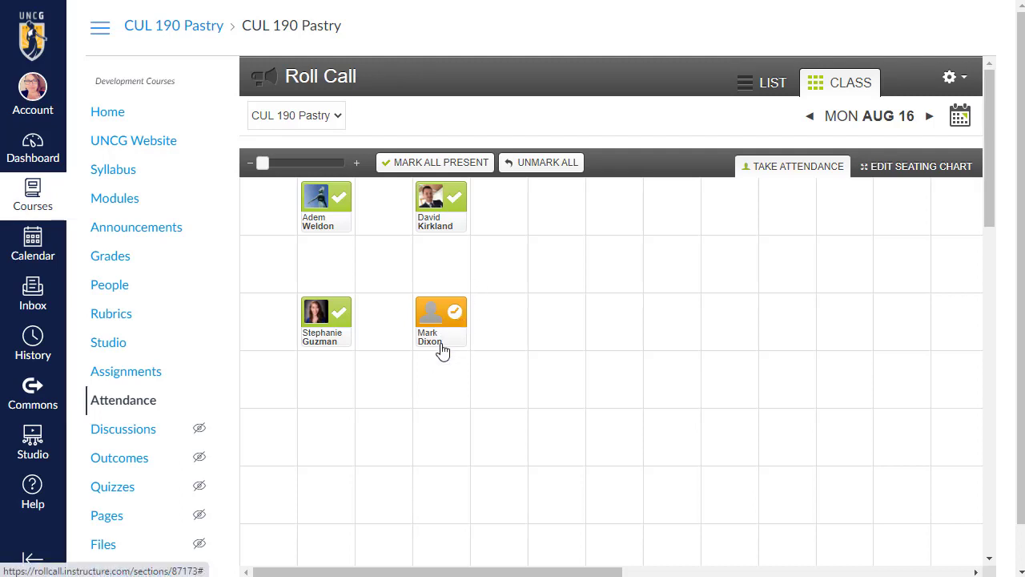
{"action": "left_click", "coordinate": [453, 314]}
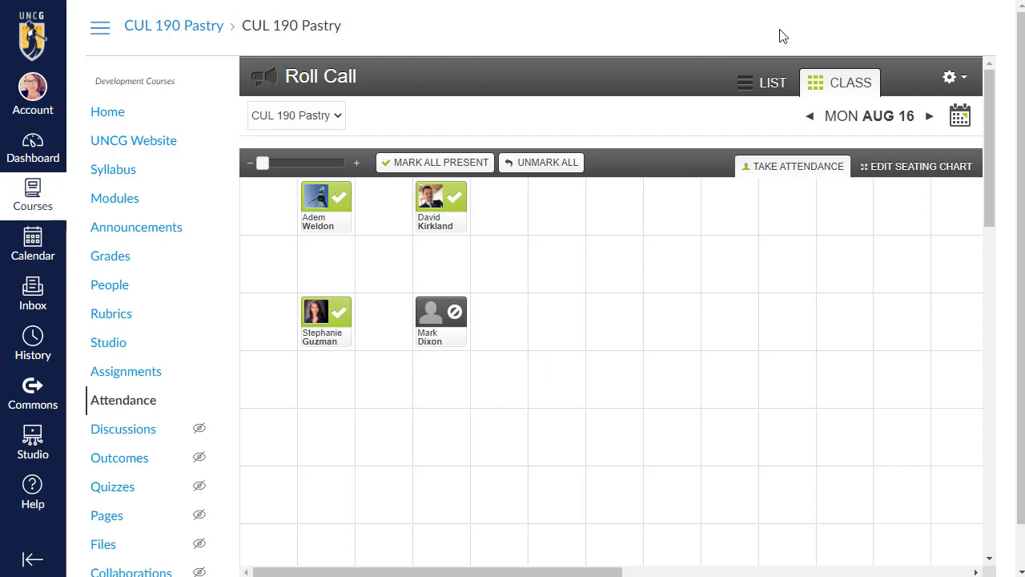
In list view, open the first student's details and give them a COVID badge
{"action": "left_click", "coordinate": [767, 88]}
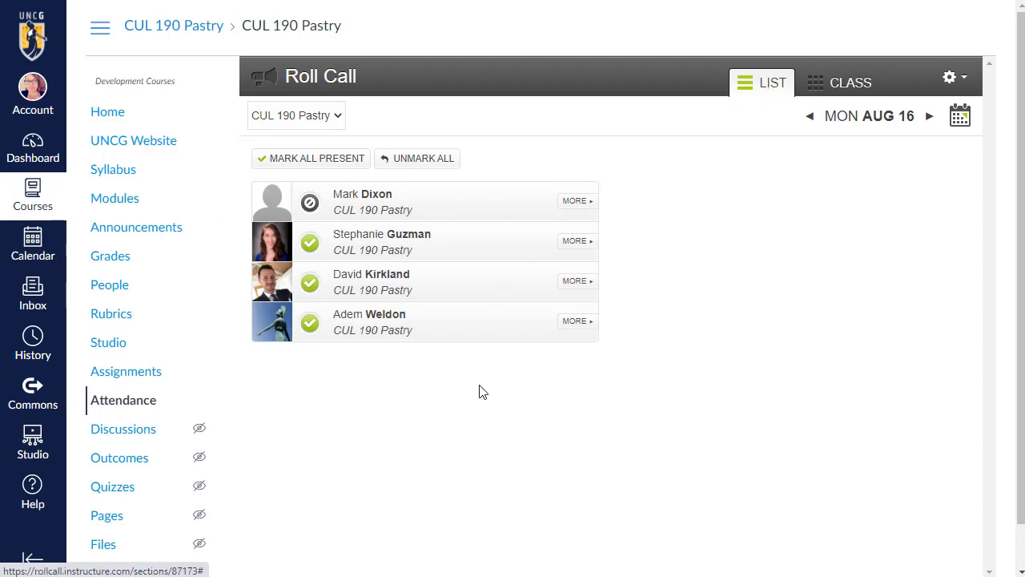
{"action": "left_click", "coordinate": [578, 201]}
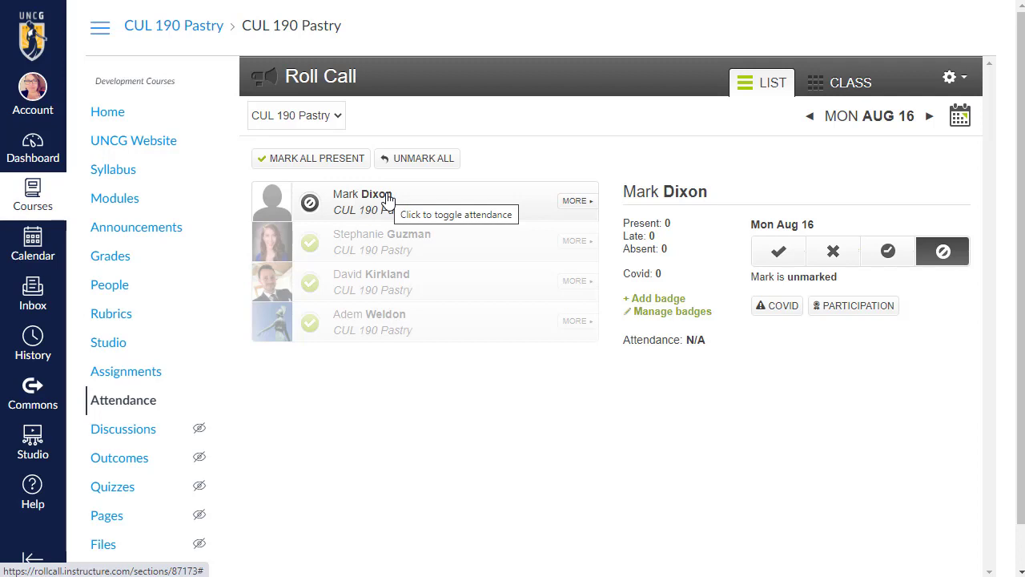
{"action": "left_click", "coordinate": [783, 306]}
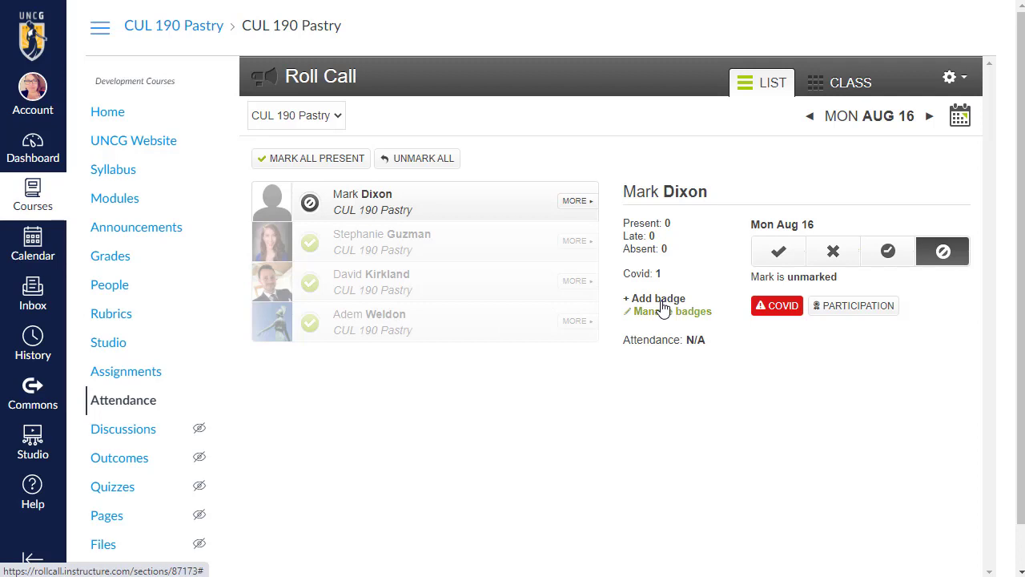
Create an orange triangle badge named 'Death in the Family' and save it
{"action": "left_click", "coordinate": [653, 303]}
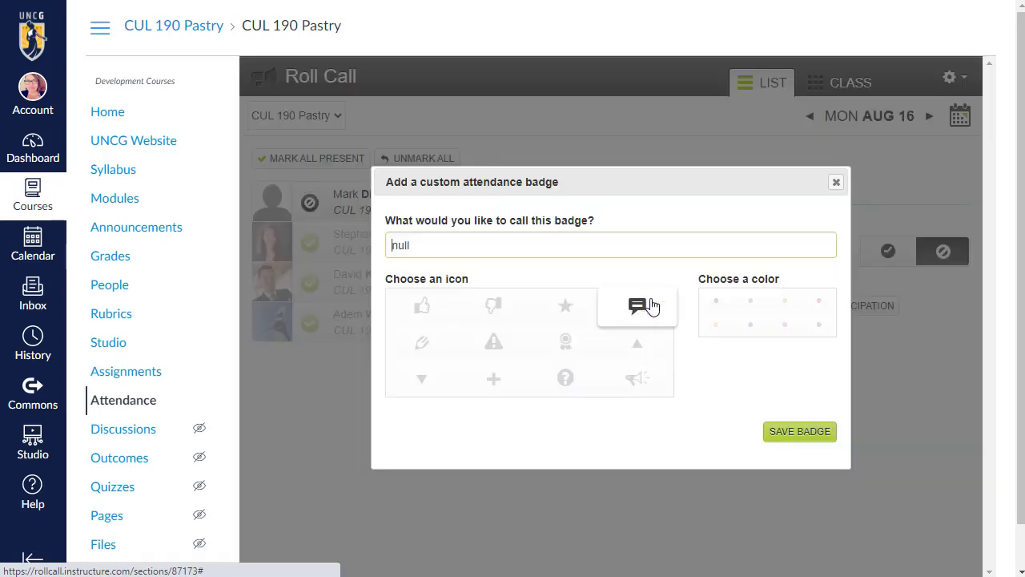
{"action": "double_click", "coordinate": [453, 245]}
{"action": "type", "text": "Death in the Family"}
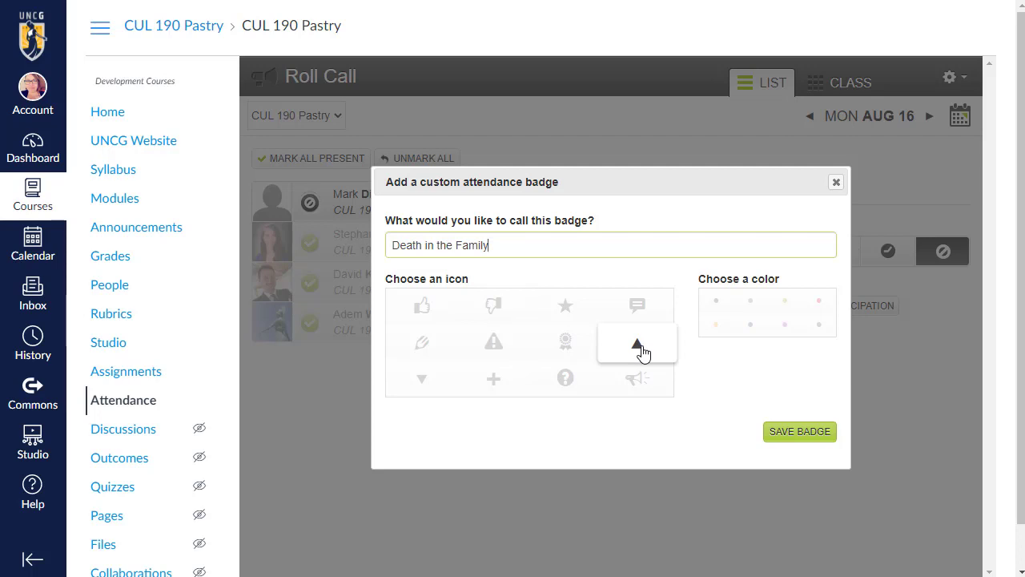
{"action": "left_click", "coordinate": [641, 352]}
{"action": "left_click", "coordinate": [716, 328]}
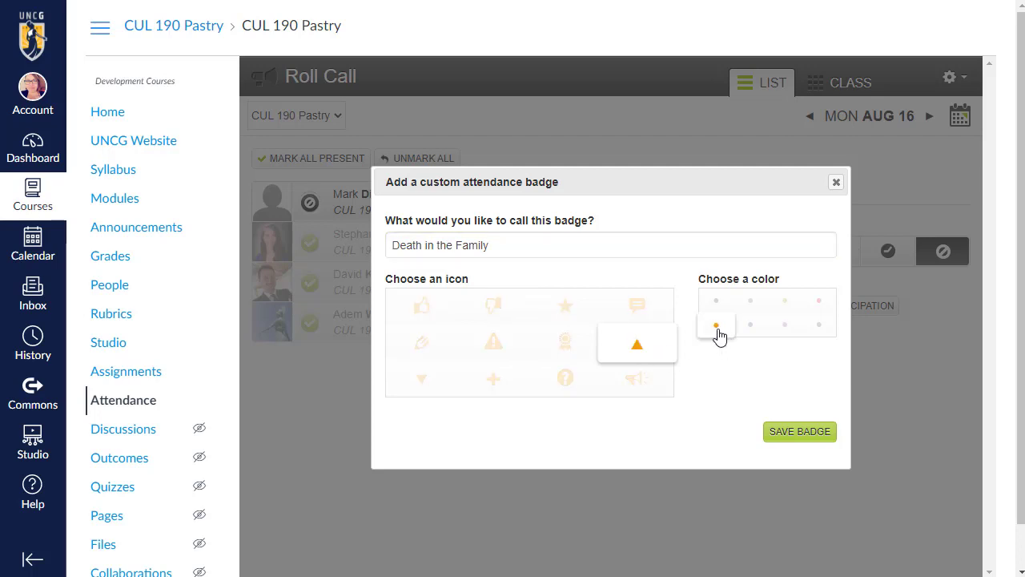
{"action": "left_click", "coordinate": [797, 439]}
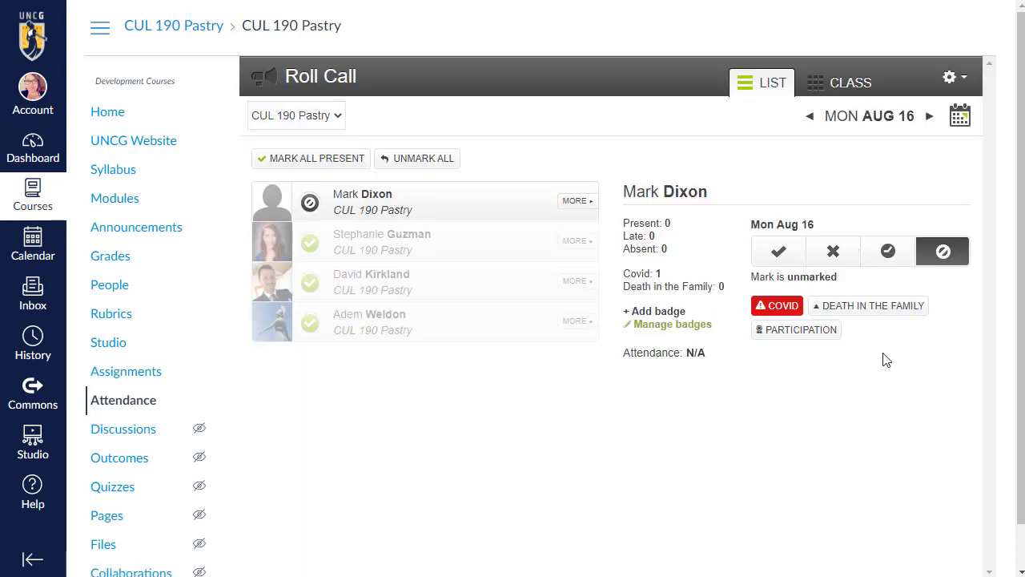
Give the second student the Death in the Family badge and leave her status unmarked
{"action": "left_click", "coordinate": [303, 254]}
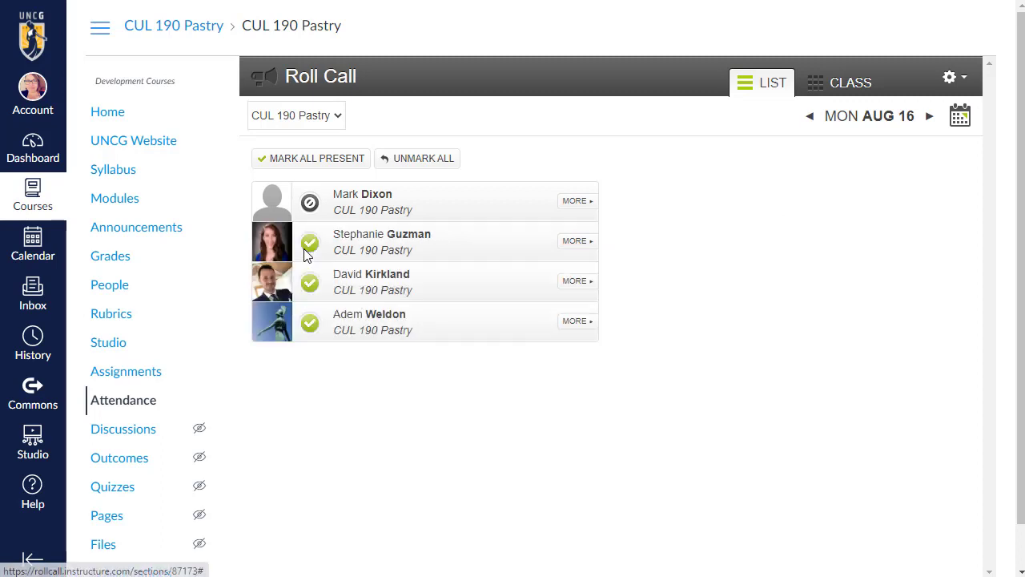
{"action": "left_click", "coordinate": [576, 241]}
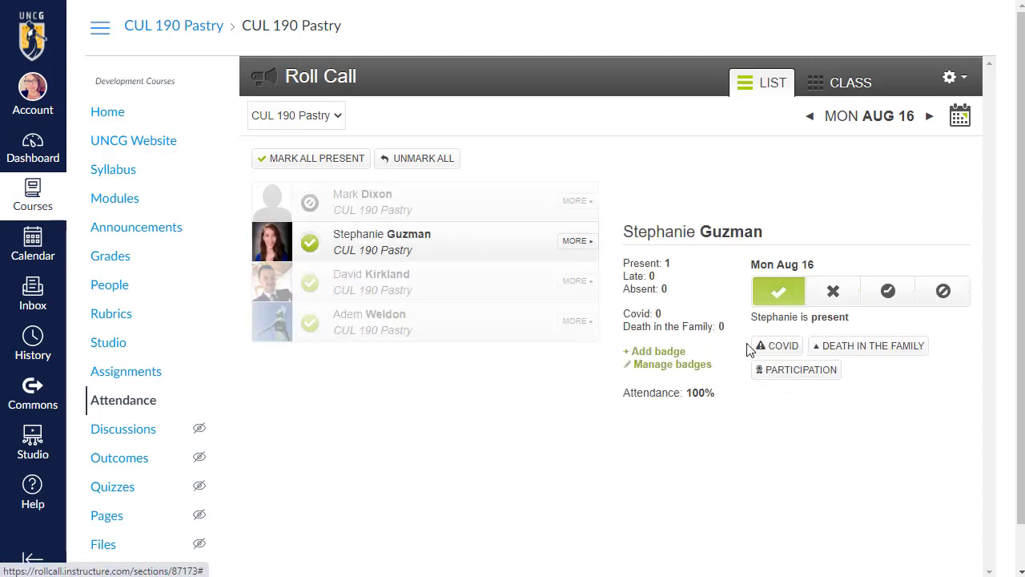
{"action": "left_click", "coordinate": [870, 346]}
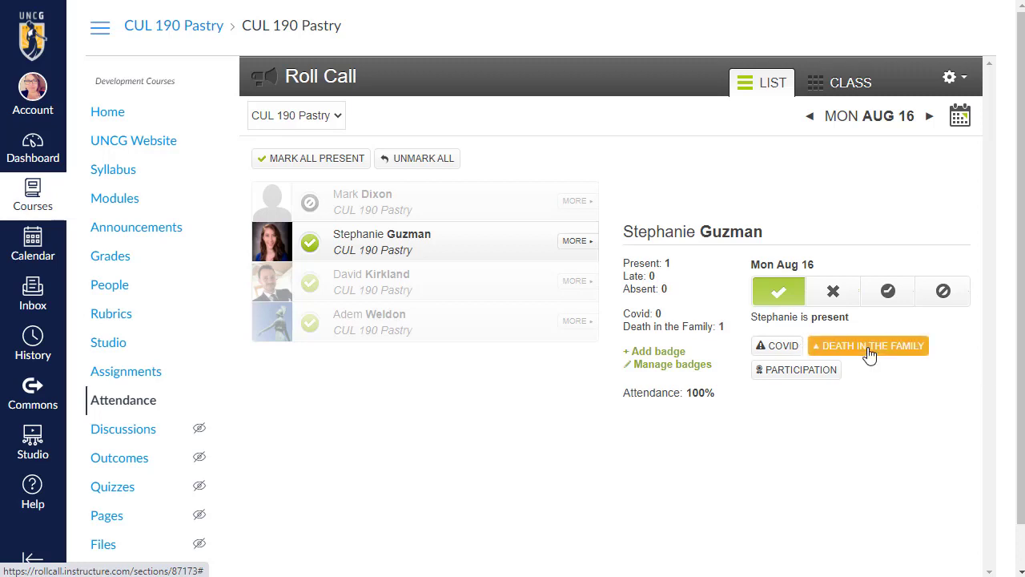
{"action": "left_click", "coordinate": [311, 244]}
{"action": "left_click", "coordinate": [311, 245]}
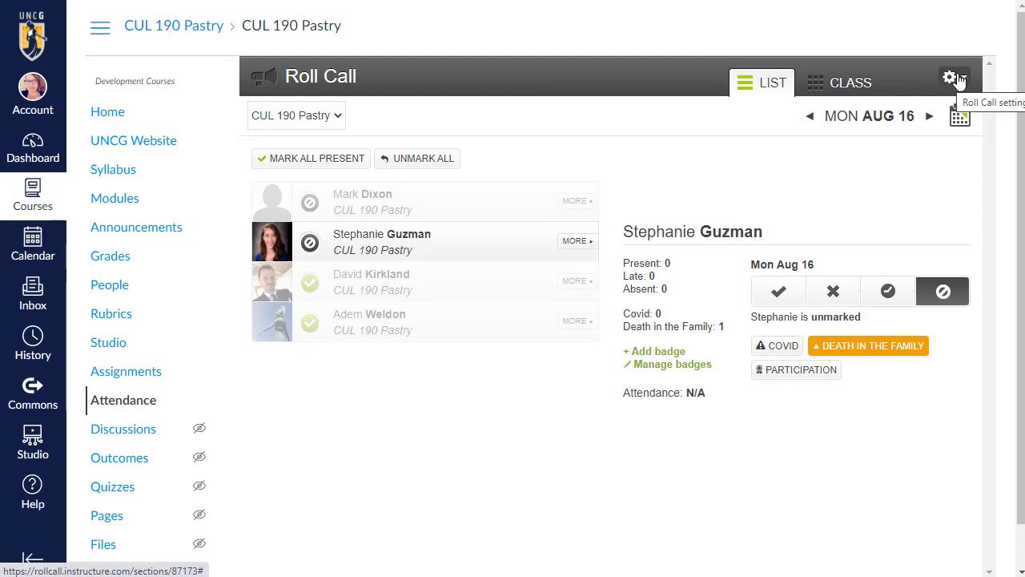
Run the Roll Call attendance report with start and end date 08/16/2021
{"action": "left_click", "coordinate": [954, 78]}
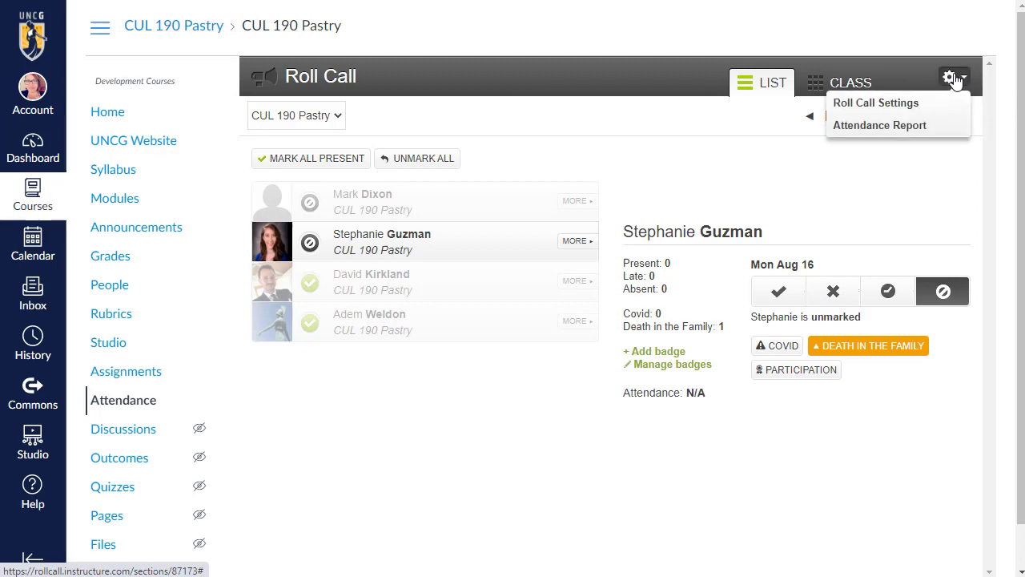
{"action": "left_click", "coordinate": [880, 128]}
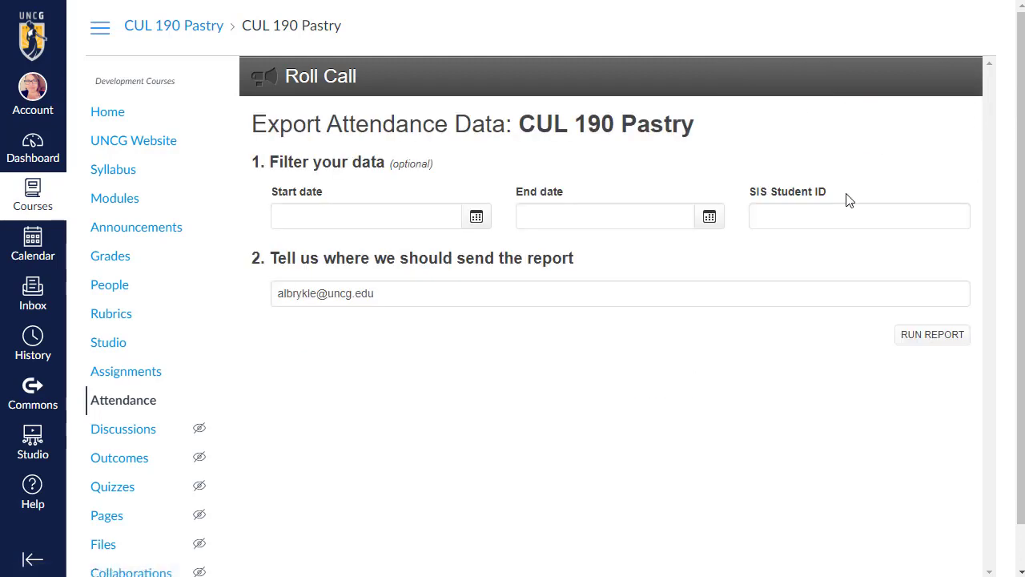
{"action": "left_click", "coordinate": [479, 217]}
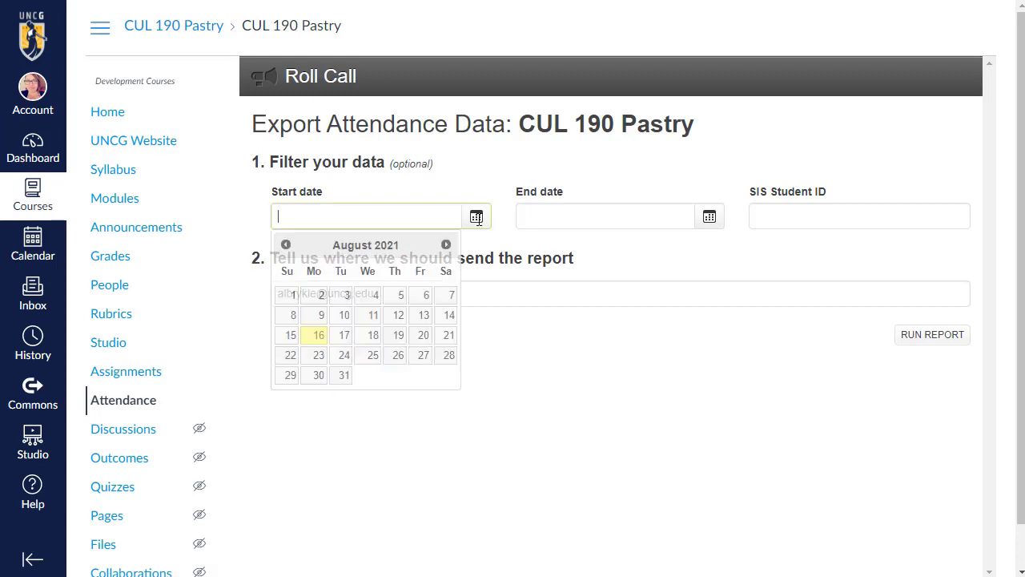
{"action": "left_click", "coordinate": [316, 335]}
{"action": "left_click", "coordinate": [561, 215]}
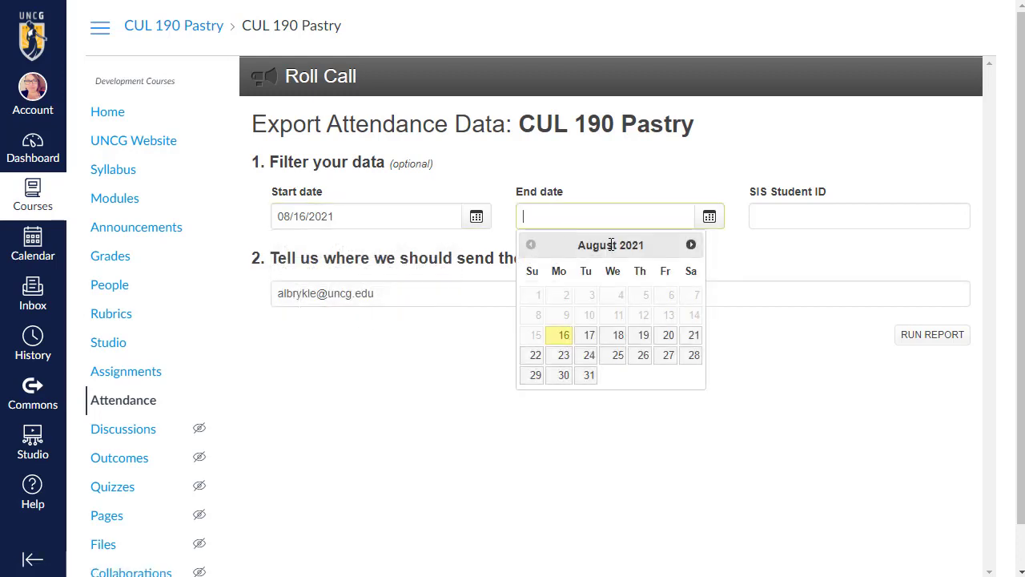
{"action": "left_click", "coordinate": [561, 336]}
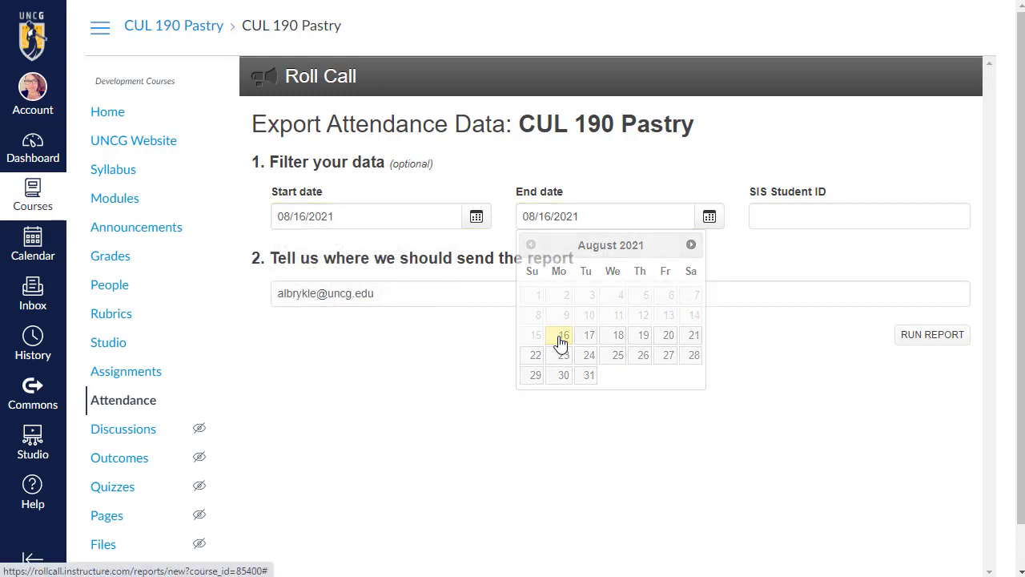
{"action": "left_click", "coordinate": [370, 295]}
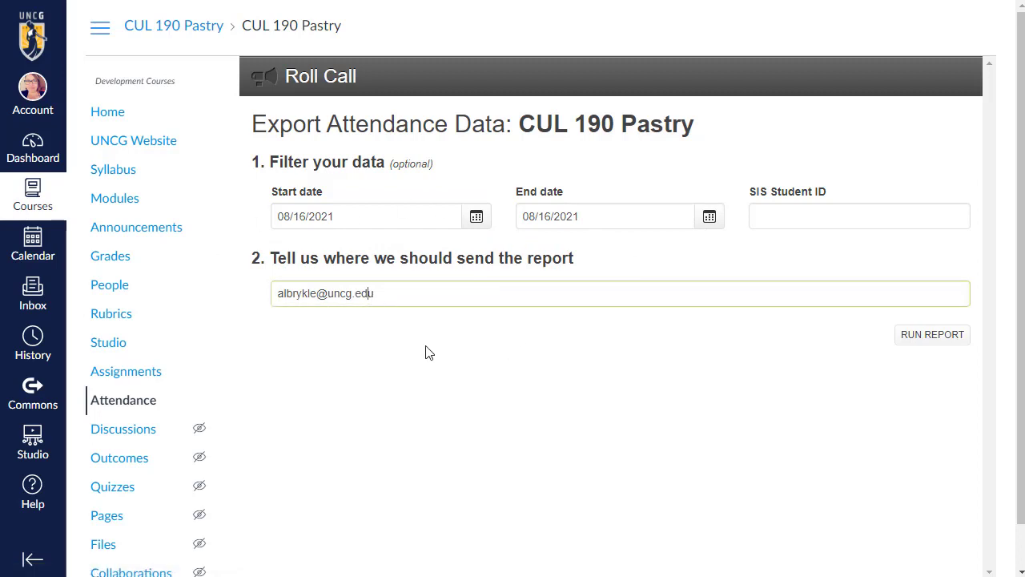
{"action": "left_click", "coordinate": [945, 337]}
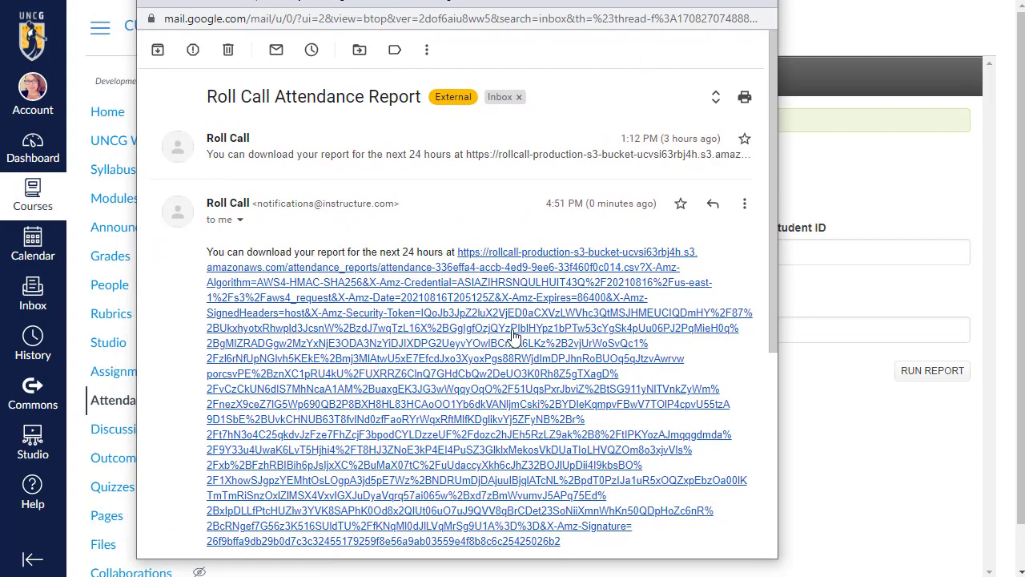
Scroll the Roll Call Attendance Report email down to its download link
{"action": "scroll", "coordinate": [441, 345], "scroll_direction": "down", "scroll_amount": 2}
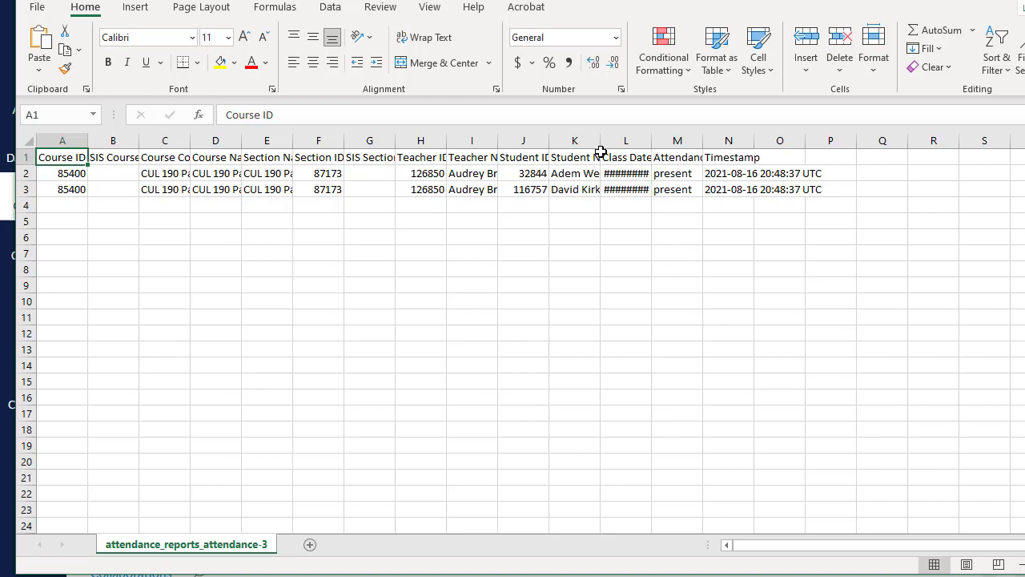
Widen the Student Name column and autofit the Class Date column in the report
{"action": "left_click_drag", "start_coordinate": [600, 141], "coordinate": [705, 138]}
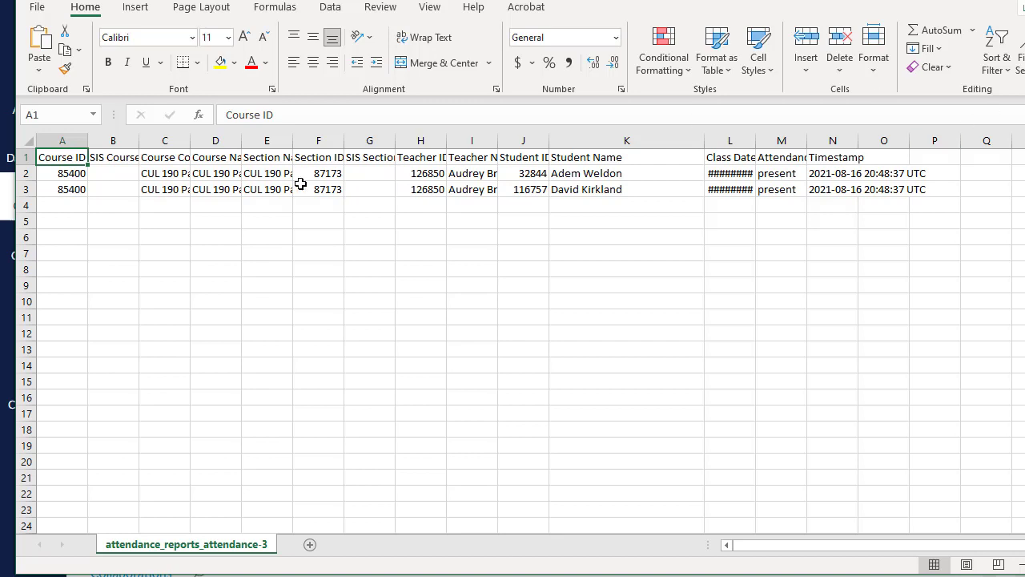
{"action": "double_click", "coordinate": [755, 141]}
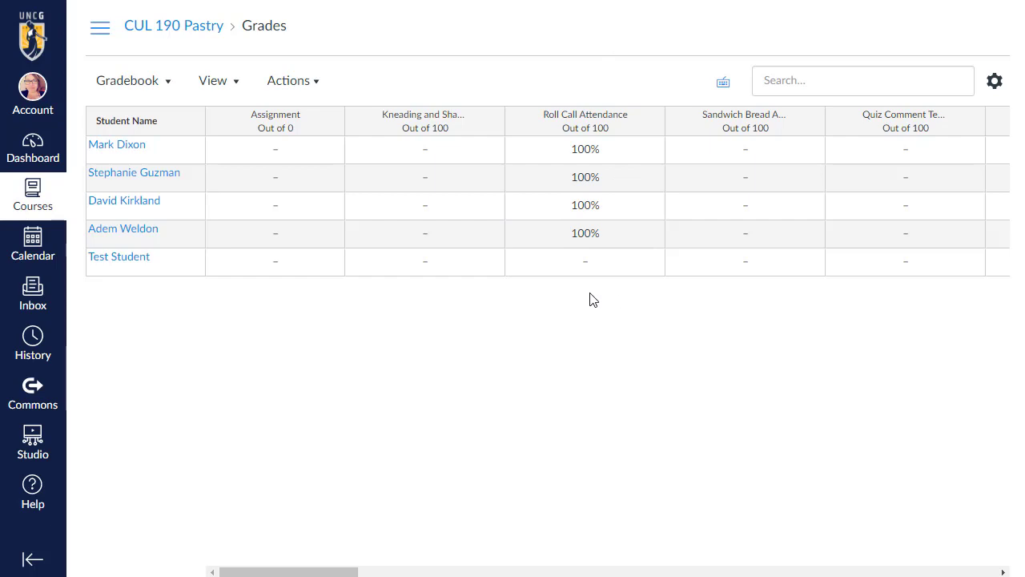
Show the CUL 190 Pastry course's Assignments list, with Roll Call Attendance at 100 pts
{"action": "left_click", "coordinate": [100, 29]}
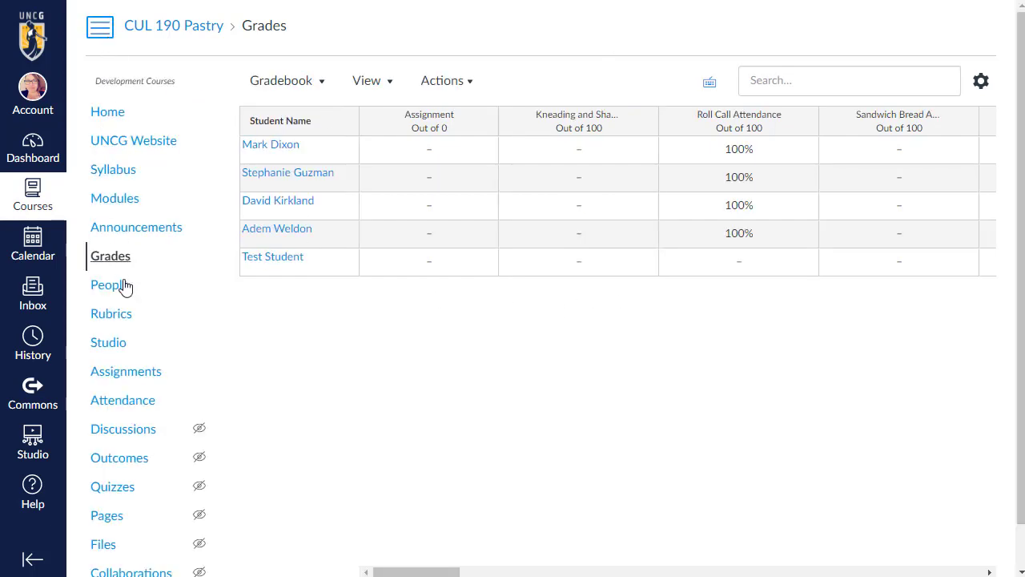
{"action": "left_click", "coordinate": [120, 383]}
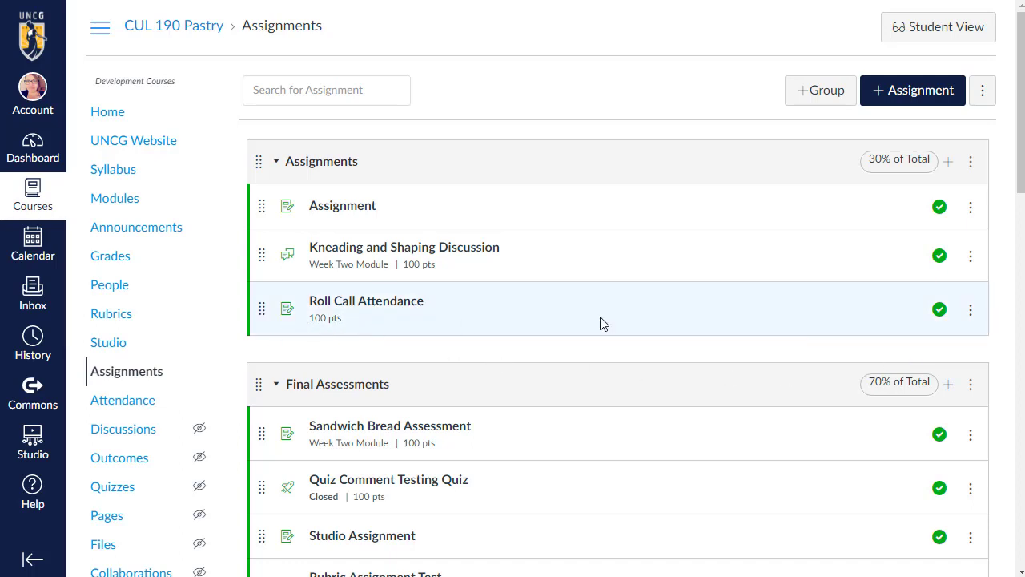
Open Roll Call Attendance's settings, reviewing its 100 points and Percentage grade display
{"action": "left_click", "coordinate": [385, 310]}
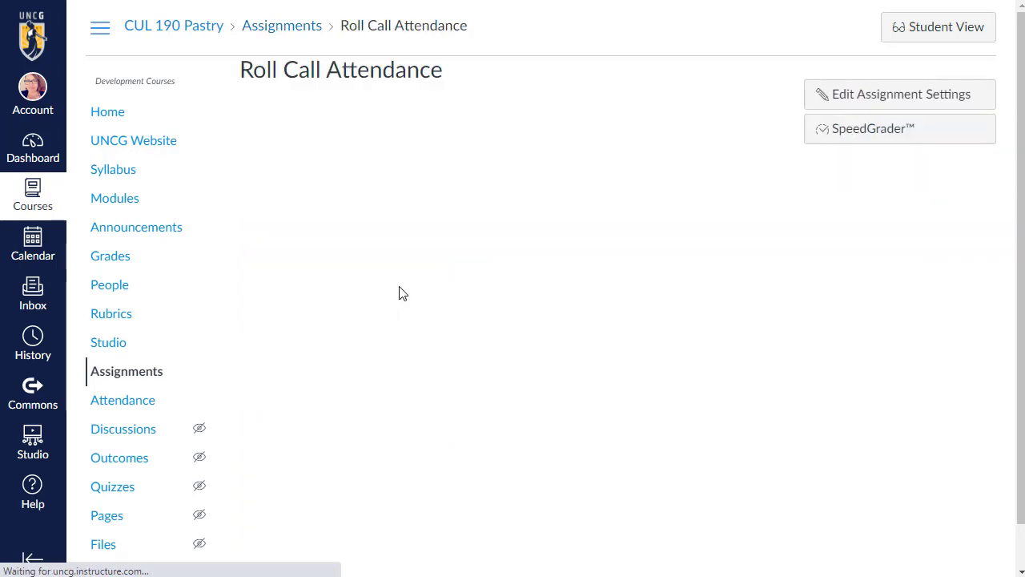
{"action": "left_click", "coordinate": [864, 104]}
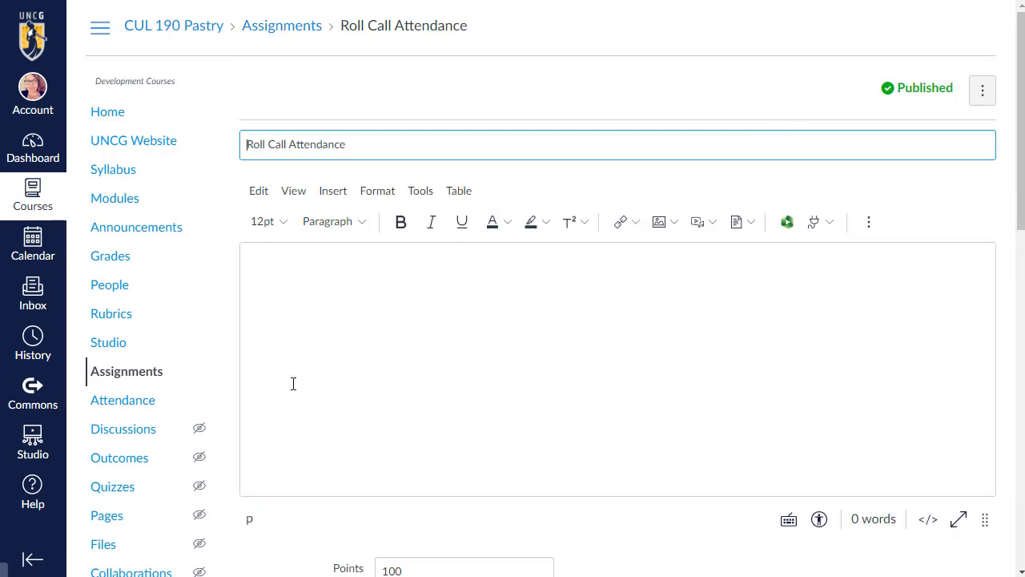
{"action": "scroll", "coordinate": [301, 416], "scroll_direction": "down", "scroll_amount": 3}
{"action": "double_click", "coordinate": [437, 335]}
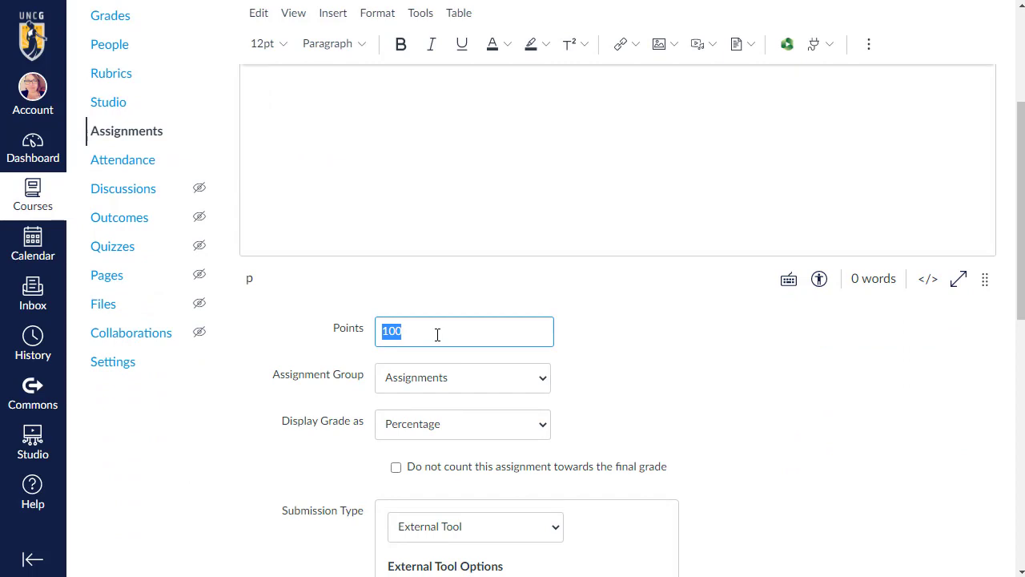
{"action": "left_click", "coordinate": [404, 432]}
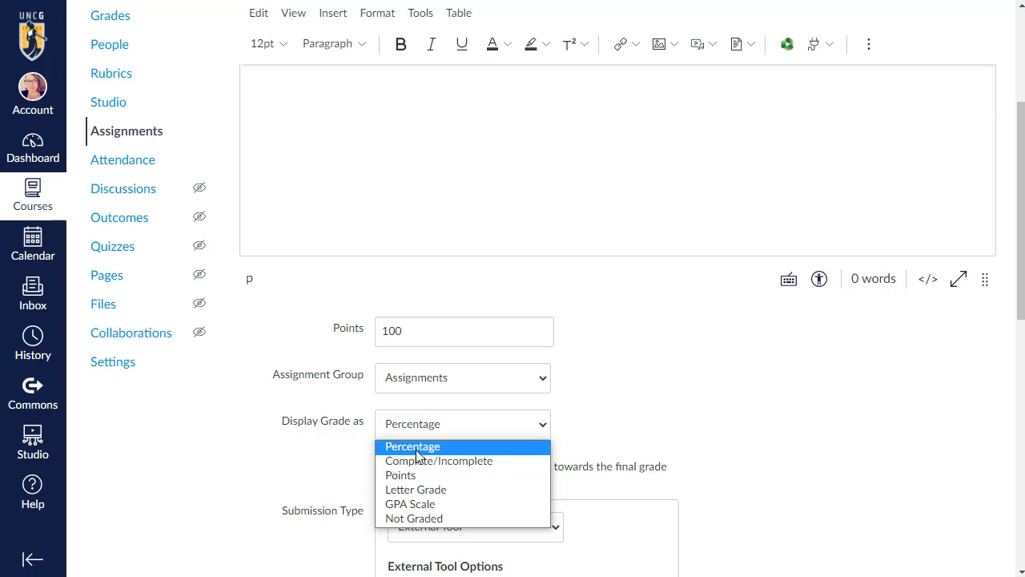
{"action": "left_click", "coordinate": [317, 461]}
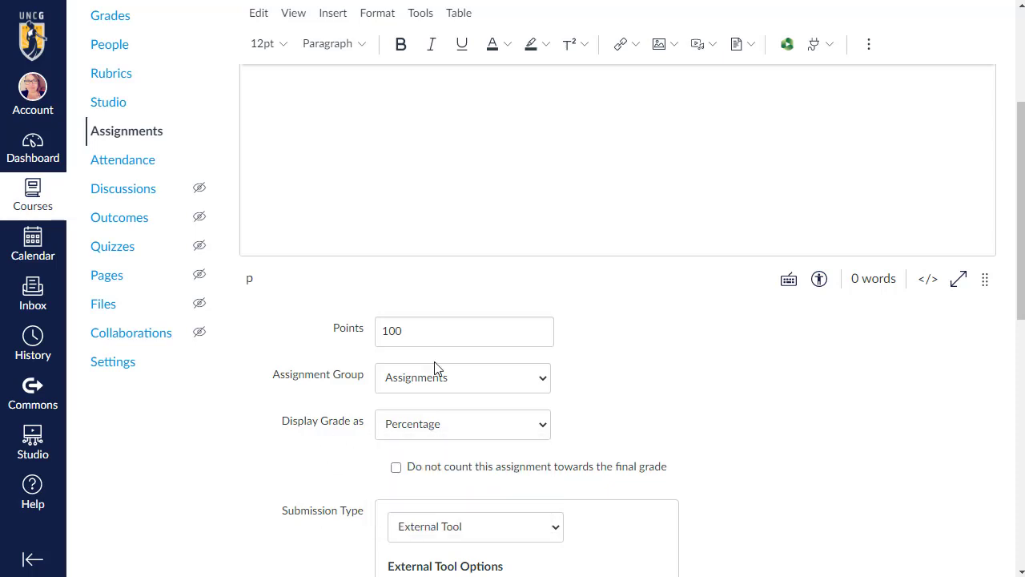
Look over the remaining settings, cancel without changes, and return to the Assignments list
{"action": "scroll", "coordinate": [286, 483], "scroll_direction": "down", "scroll_amount": 2}
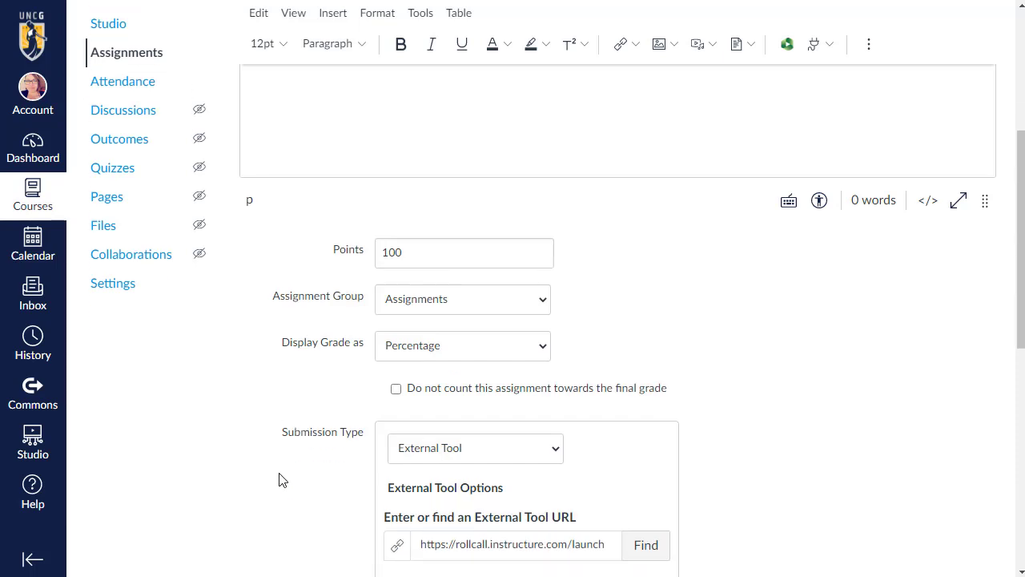
{"action": "scroll", "coordinate": [281, 480], "scroll_direction": "down", "scroll_amount": 3}
{"action": "scroll", "coordinate": [276, 474], "scroll_direction": "down", "scroll_amount": 2}
{"action": "scroll", "coordinate": [274, 473], "scroll_direction": "up", "scroll_amount": 4}
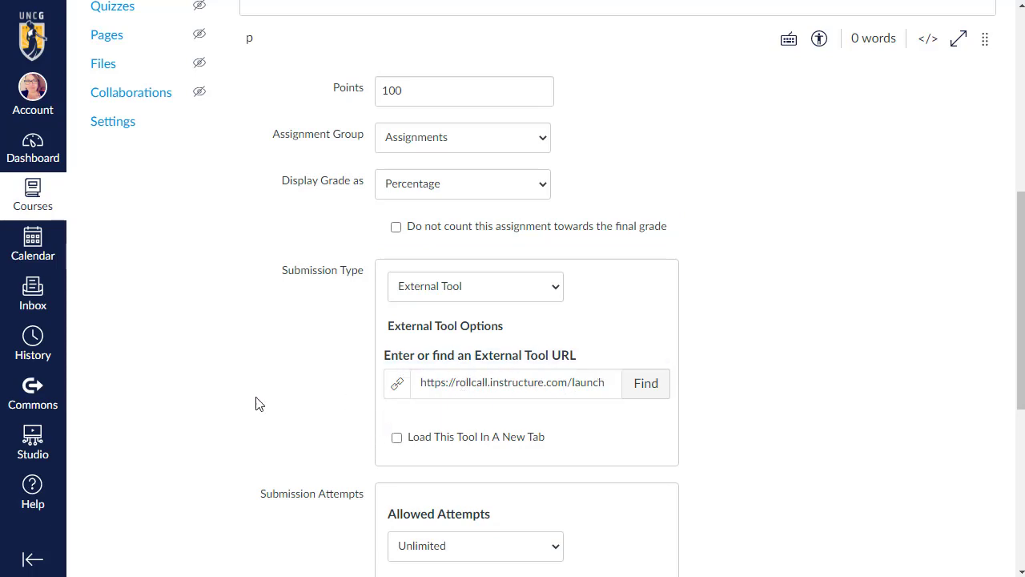
{"action": "scroll", "coordinate": [256, 403], "scroll_direction": "down", "scroll_amount": 1}
{"action": "scroll", "coordinate": [256, 403], "scroll_direction": "down", "scroll_amount": 2}
{"action": "scroll", "coordinate": [256, 403], "scroll_direction": "down", "scroll_amount": 2}
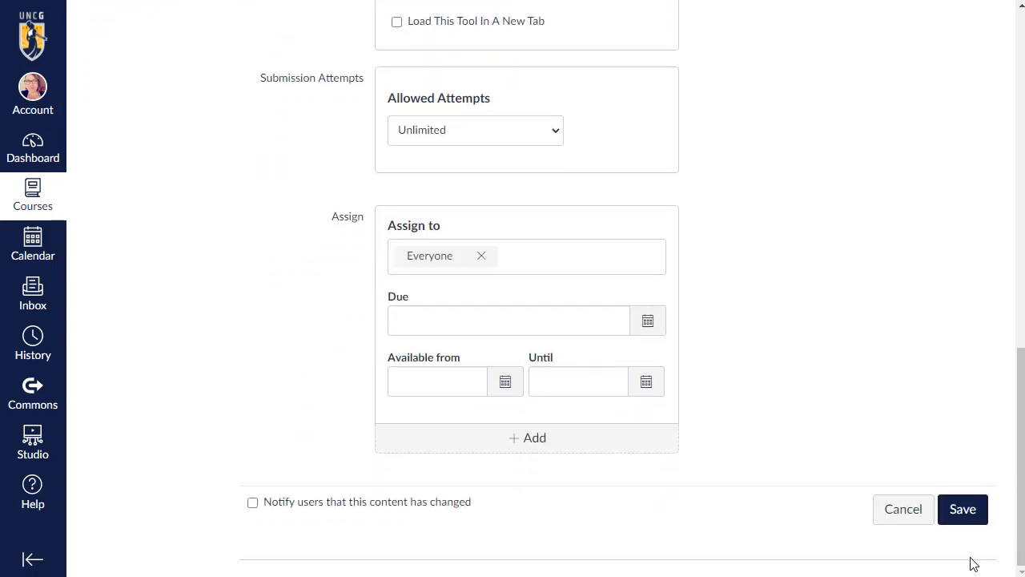
{"action": "left_click", "coordinate": [913, 517]}
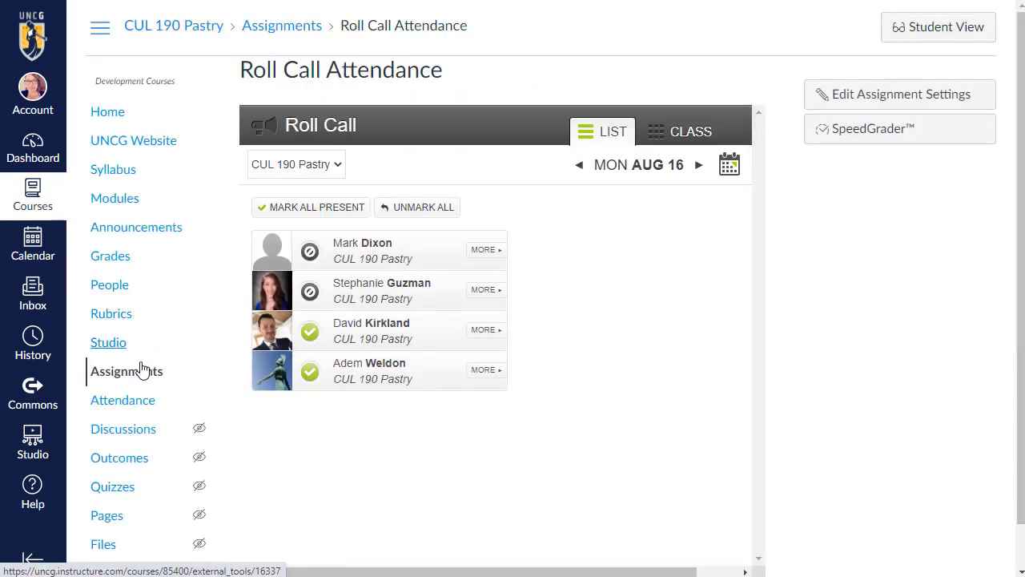
{"action": "left_click", "coordinate": [137, 376]}
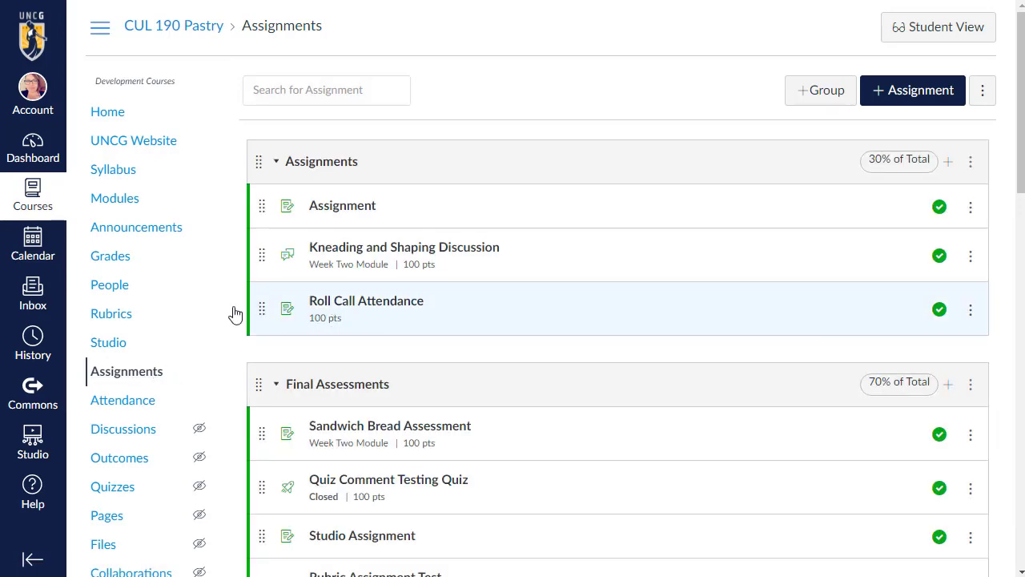
Open the Roll Call attendance page for Friday, August 20
{"action": "left_click", "coordinate": [112, 258]}
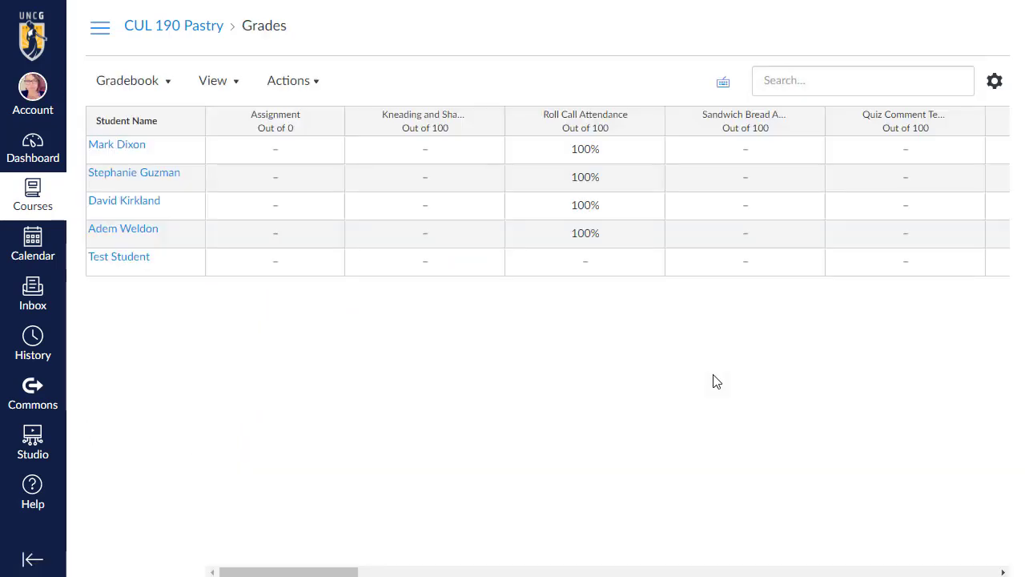
{"action": "left_click", "coordinate": [100, 27]}
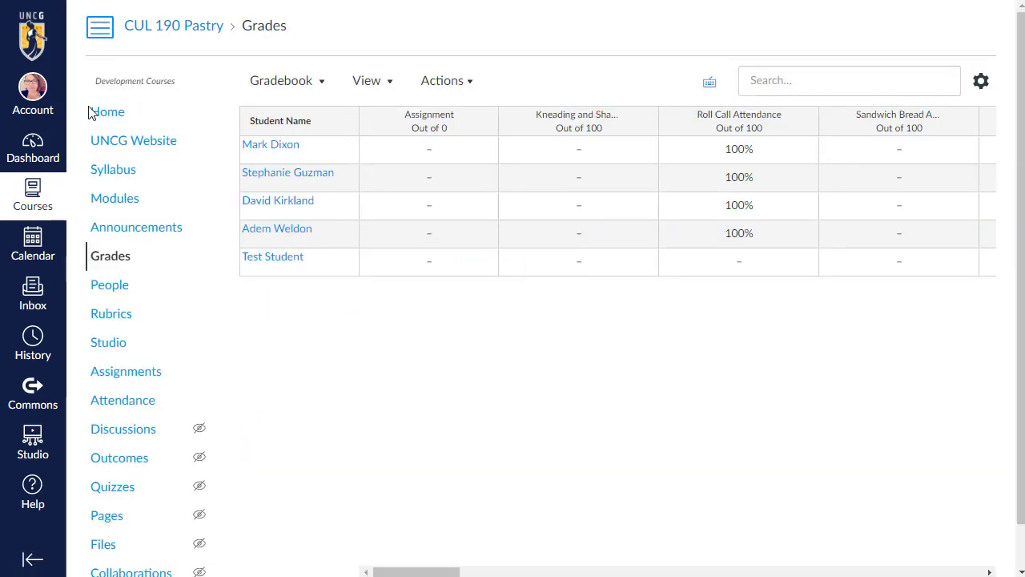
{"action": "left_click", "coordinate": [148, 399]}
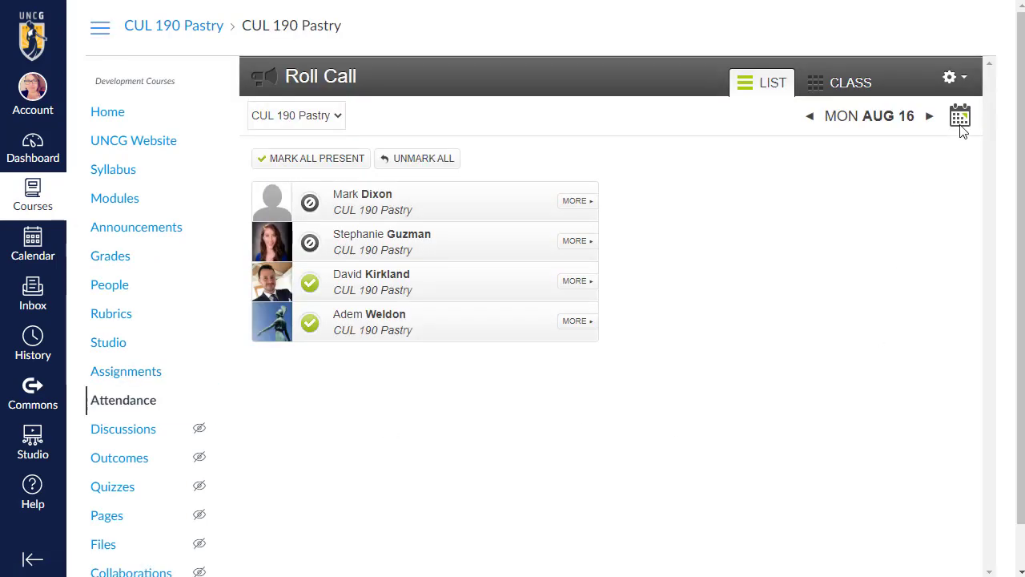
{"action": "left_click", "coordinate": [961, 118]}
{"action": "left_click", "coordinate": [941, 210]}
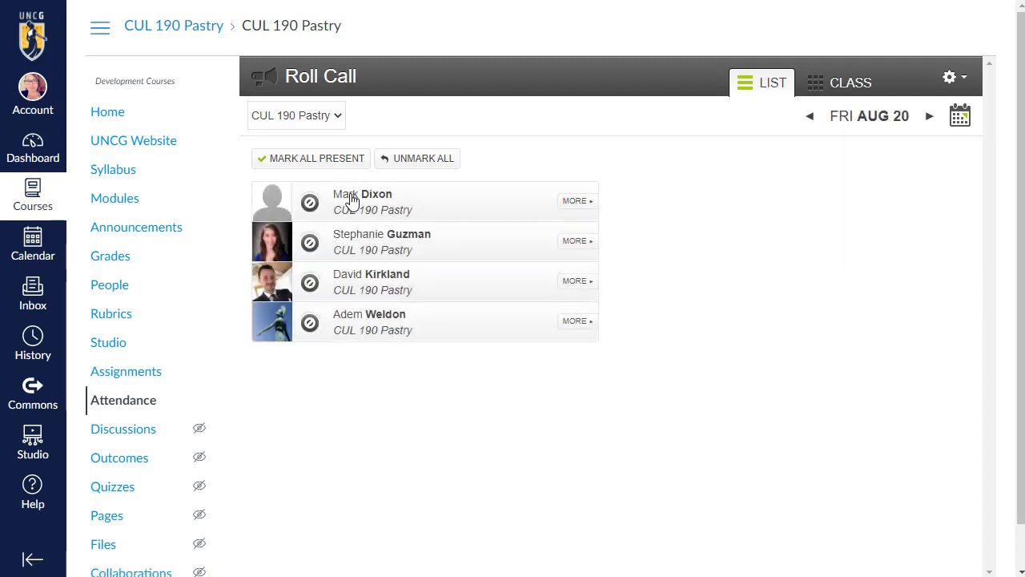
Mark the first and third students present and the second and fourth absent, then reload Grades
{"action": "left_click", "coordinate": [310, 203]}
{"action": "left_click", "coordinate": [310, 282]}
{"action": "left_click", "coordinate": [310, 245]}
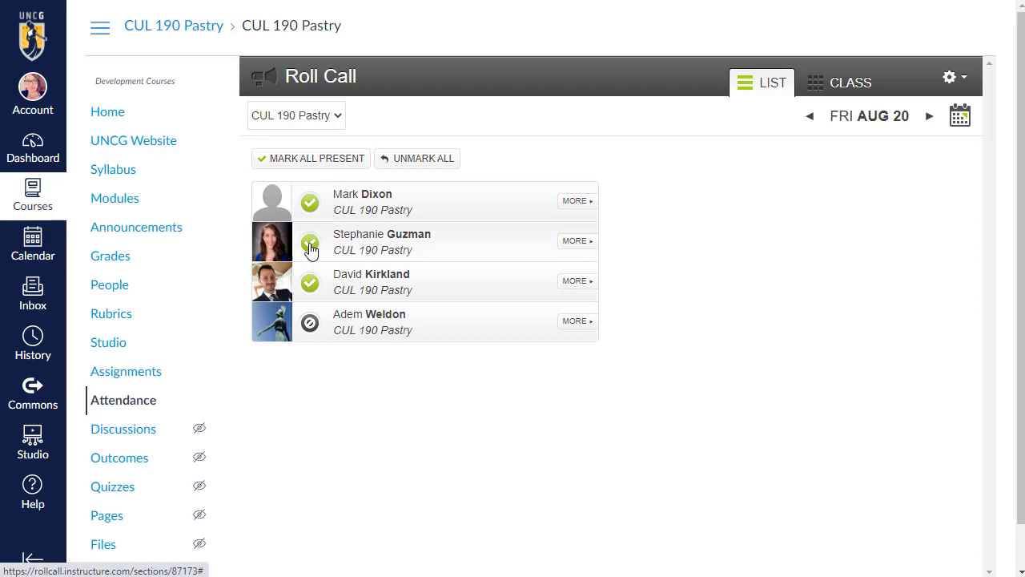
{"action": "left_click", "coordinate": [311, 244]}
{"action": "left_click", "coordinate": [310, 323]}
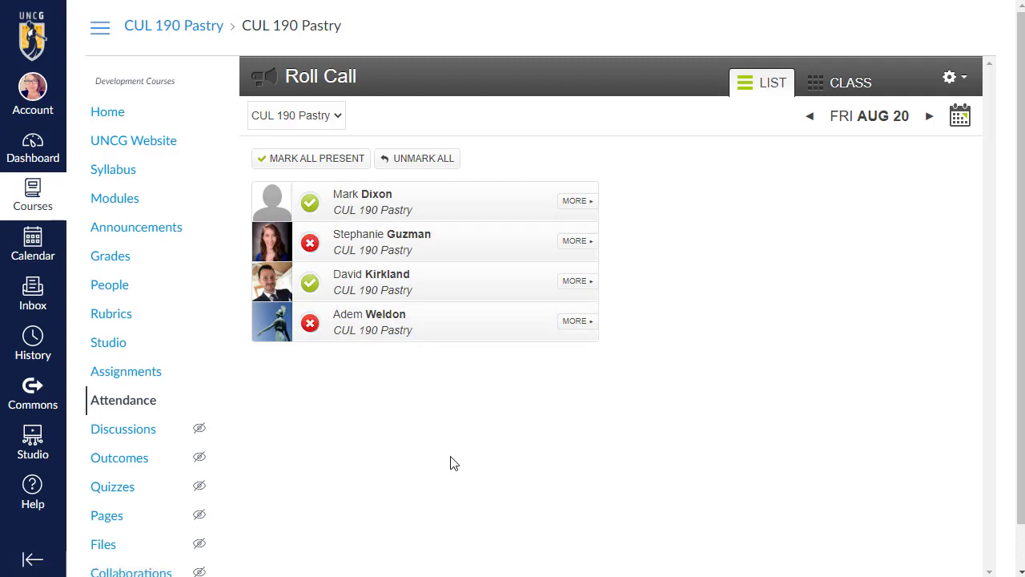
{"action": "left_click", "coordinate": [112, 265]}
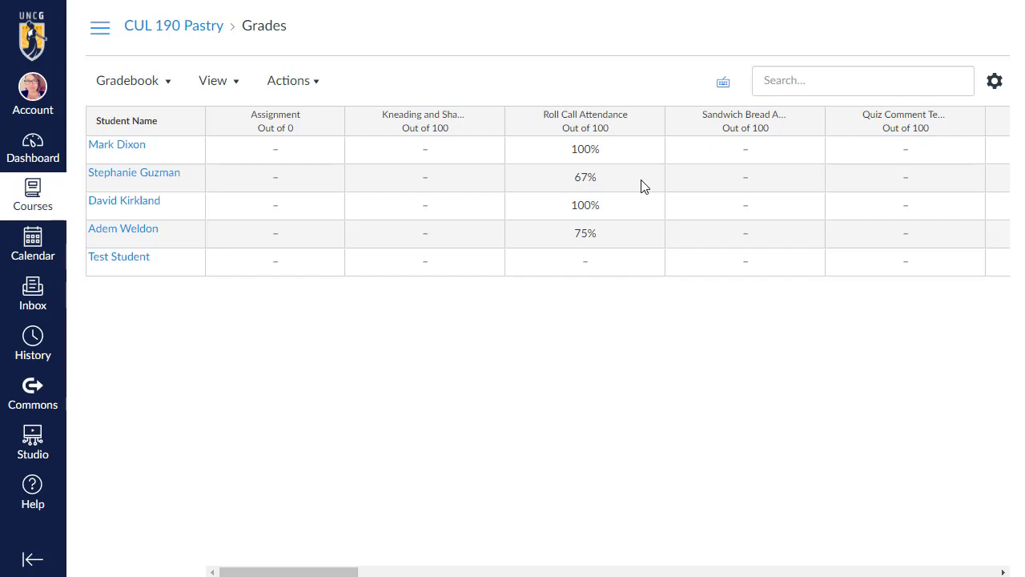
After reviewing the 100%, 67%, 100%, 75% attendance scores, show the course navigation
{"action": "left_click", "coordinate": [102, 32]}
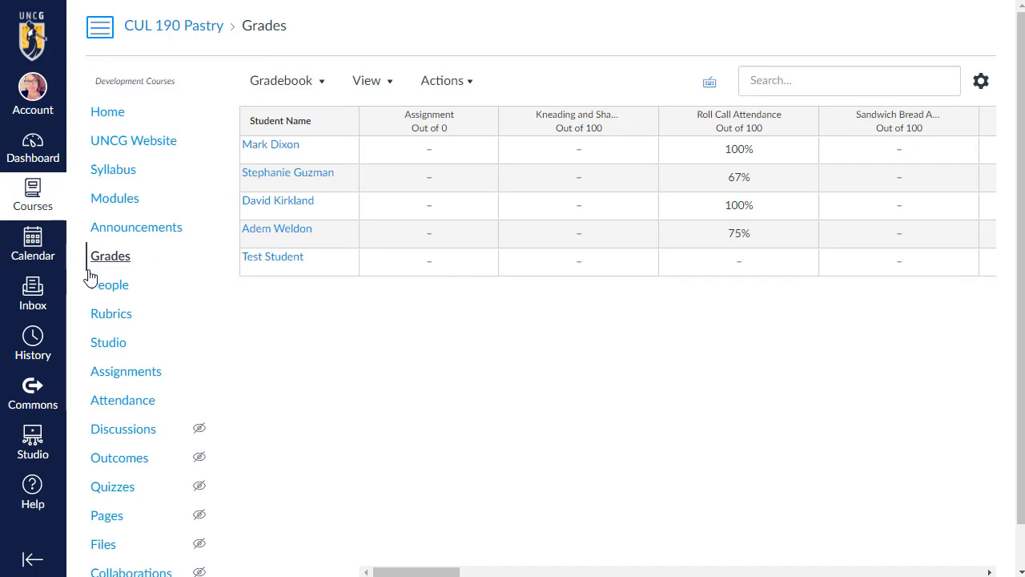
In Roll Call Settings, exclude attendance from the final grade and count lateness as 90% presence
{"action": "left_click", "coordinate": [103, 405]}
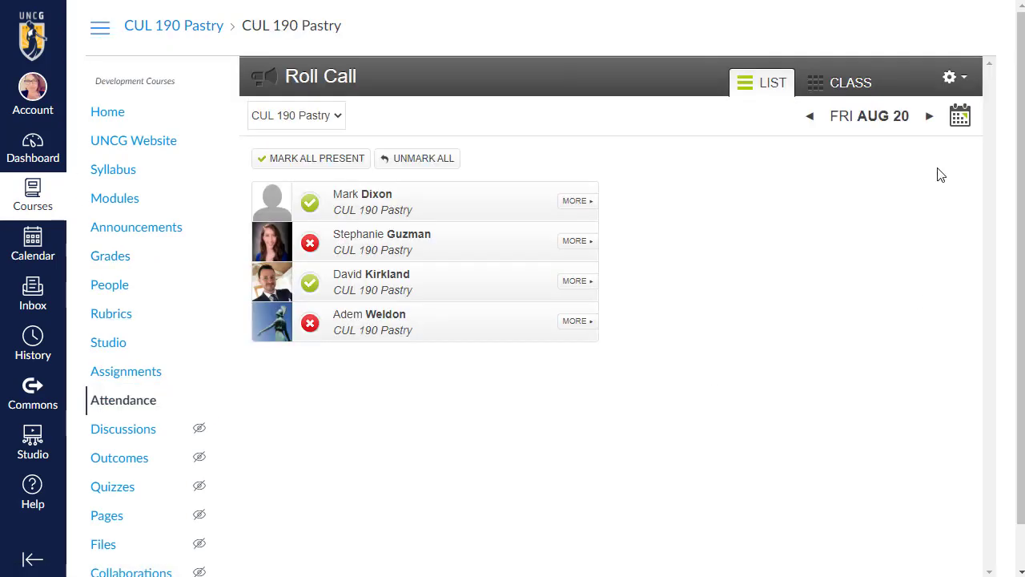
{"action": "left_click", "coordinate": [963, 83]}
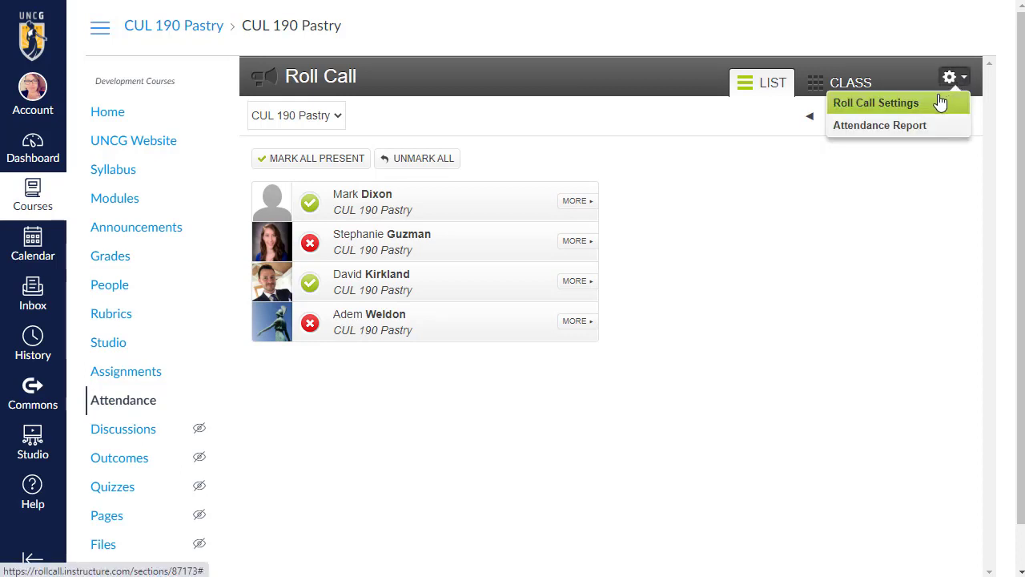
{"action": "left_click", "coordinate": [875, 103]}
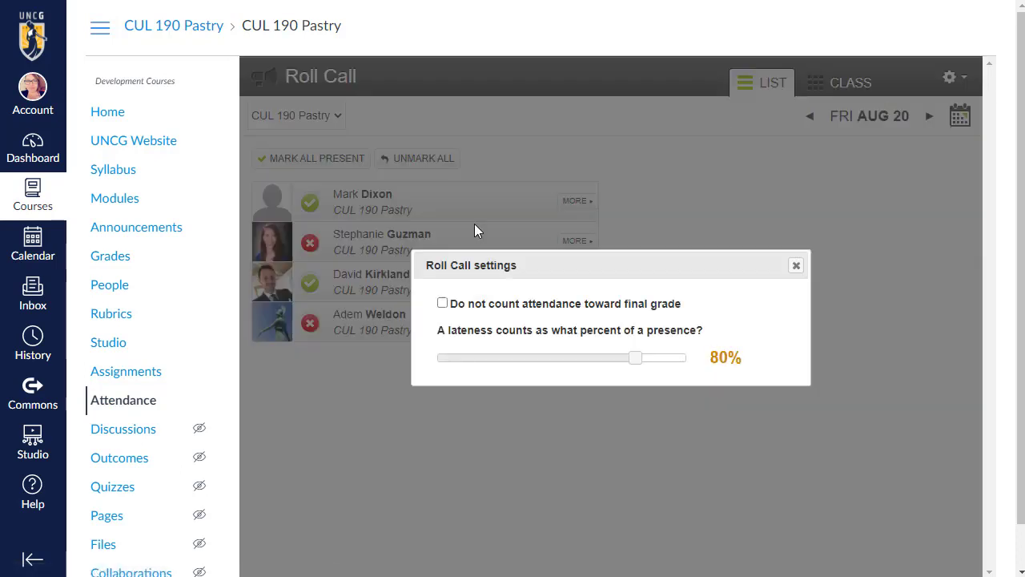
{"action": "left_click", "coordinate": [443, 310]}
{"action": "mouse_move", "coordinate": [635, 358]}
{"action": "left_mouse_down"}
{"action": "mouse_move", "coordinate": [560, 362]}
{"action": "mouse_move", "coordinate": [664, 358]}
{"action": "left_mouse_up"}
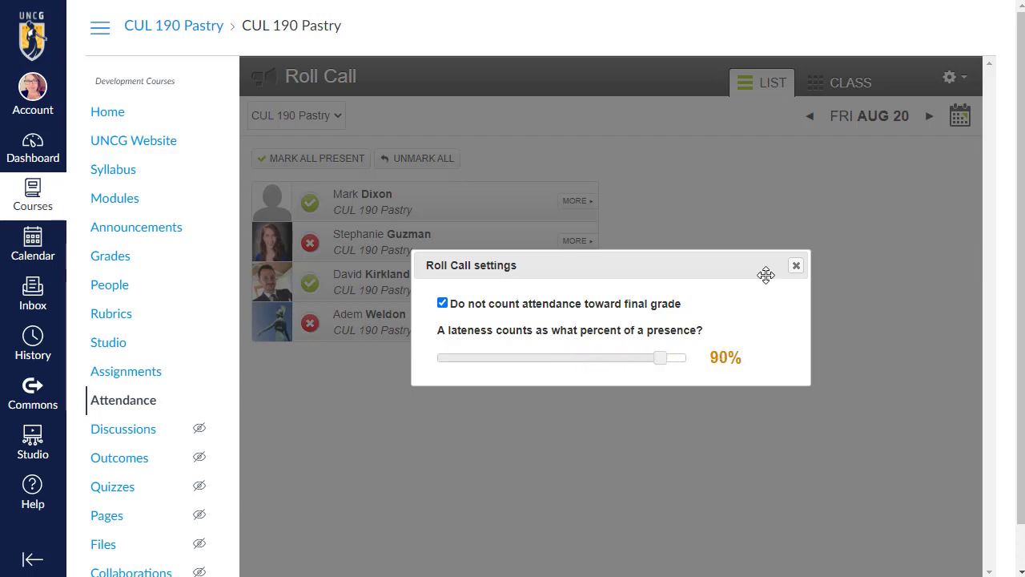
{"action": "left_click", "coordinate": [796, 266]}
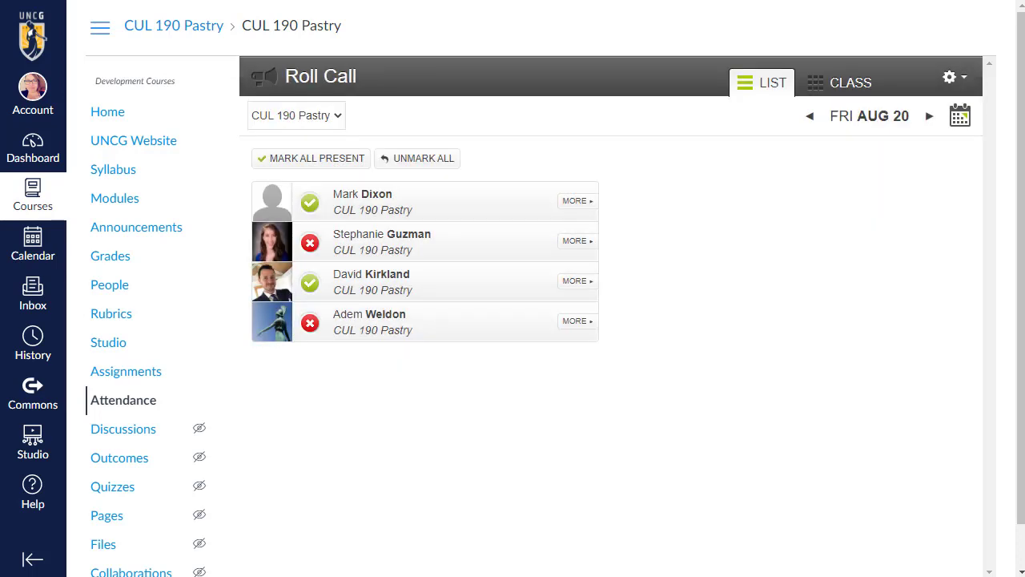
In Student View, open Roll Call Attendance's submission details from the Grades page
{"action": "left_click", "coordinate": [93, 116]}
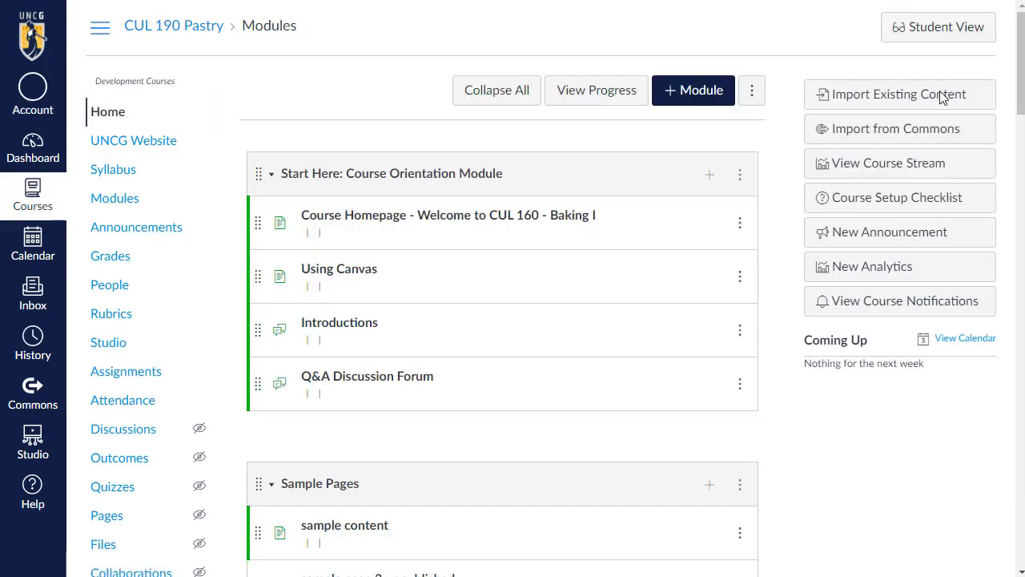
{"action": "left_click", "coordinate": [935, 28]}
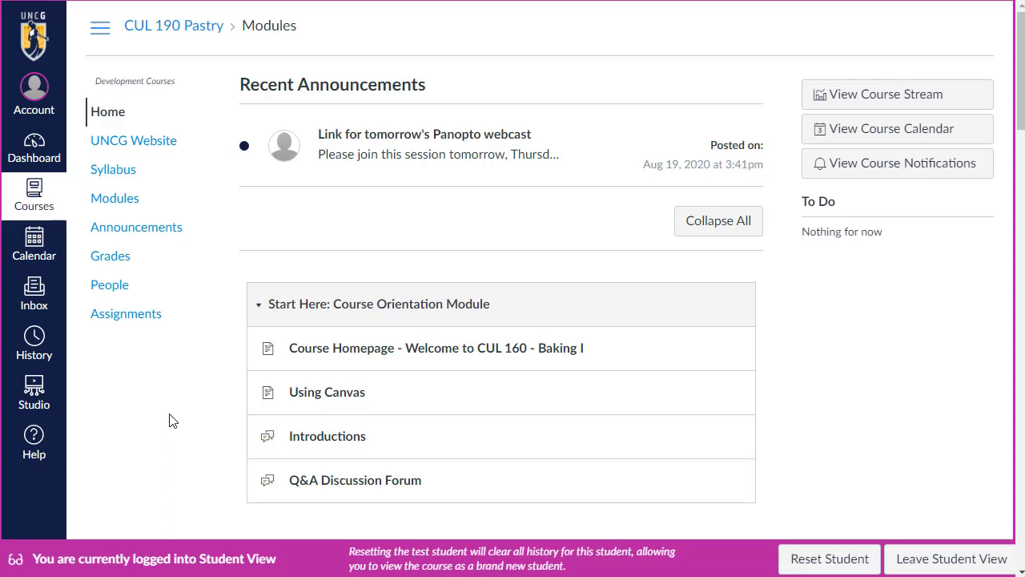
{"action": "left_click", "coordinate": [107, 258]}
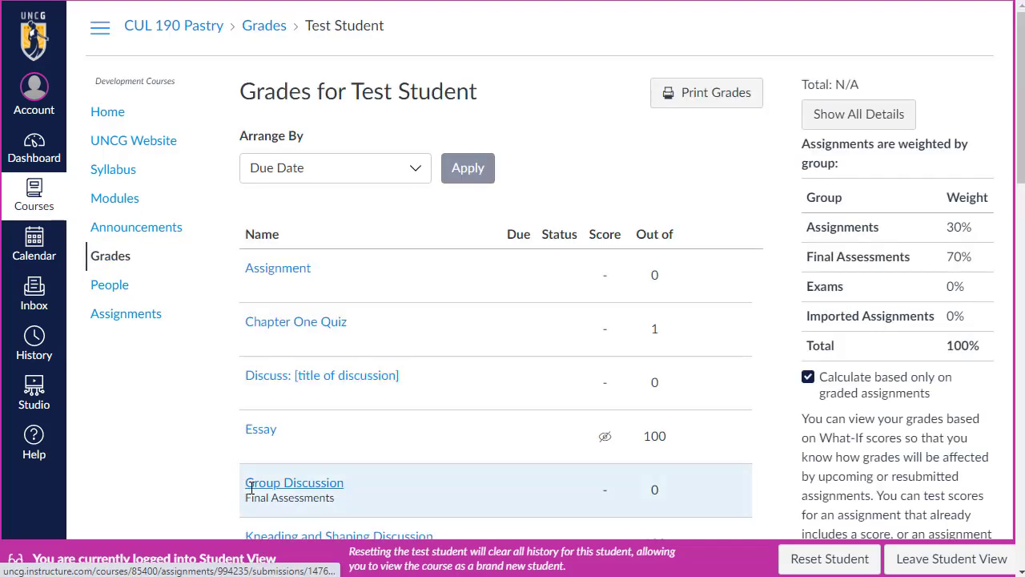
{"action": "scroll", "coordinate": [205, 444], "scroll_direction": "down", "scroll_amount": 1}
{"action": "scroll", "coordinate": [205, 444], "scroll_direction": "down", "scroll_amount": 3}
{"action": "scroll", "coordinate": [205, 444], "scroll_direction": "down", "scroll_amount": 1}
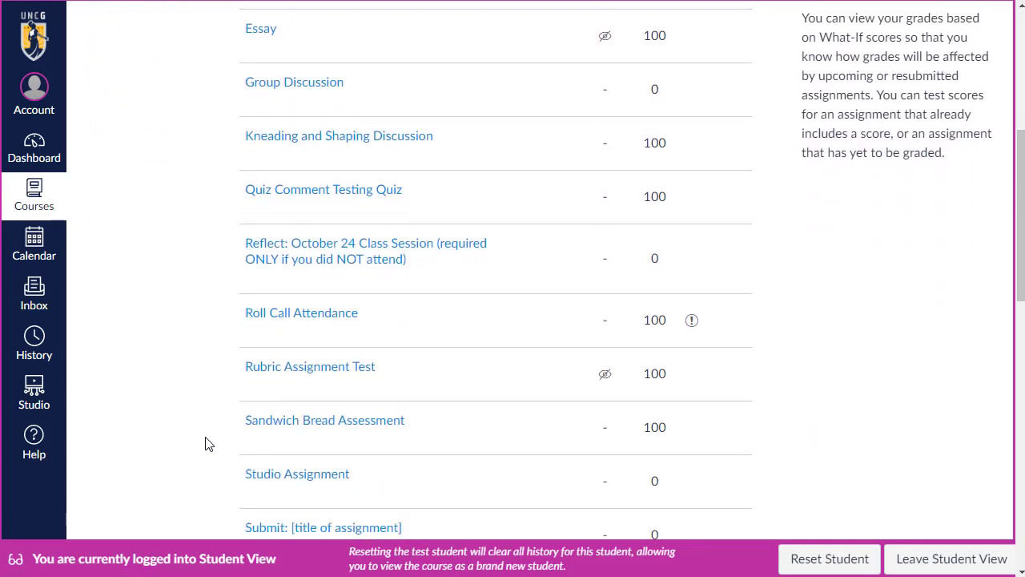
{"action": "scroll", "coordinate": [270, 268], "scroll_direction": "down", "scroll_amount": 2}
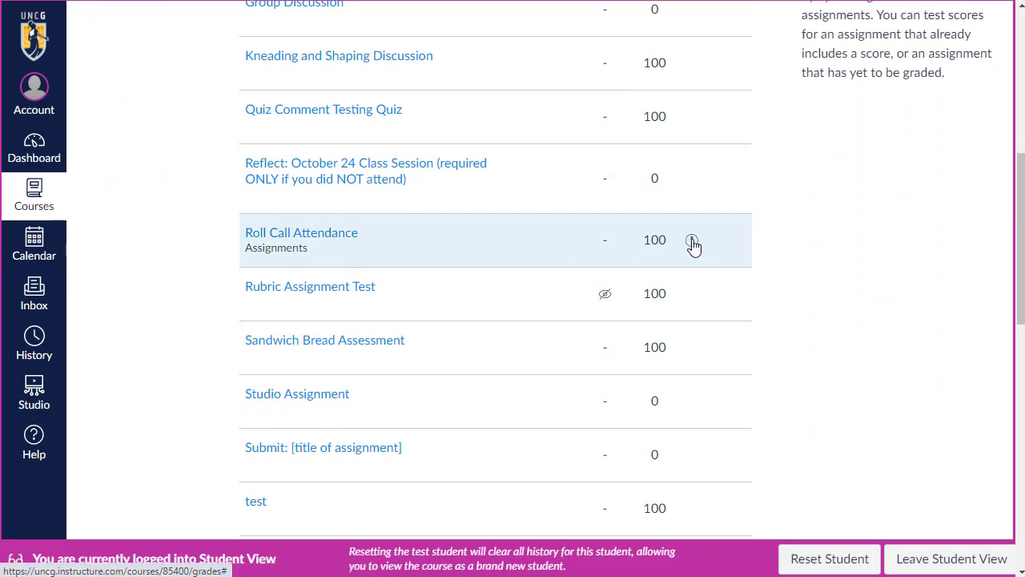
{"action": "left_click", "coordinate": [274, 236]}
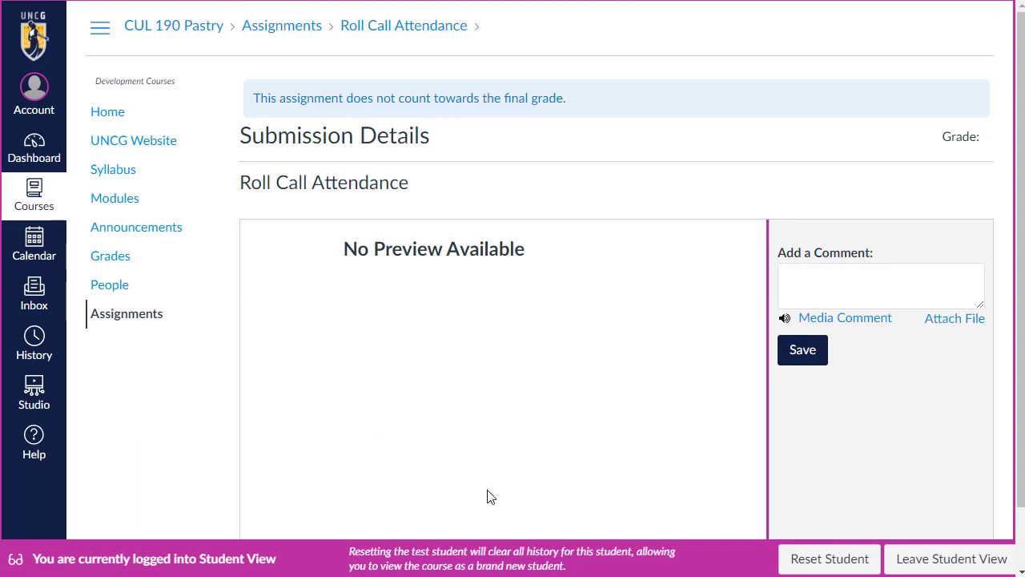